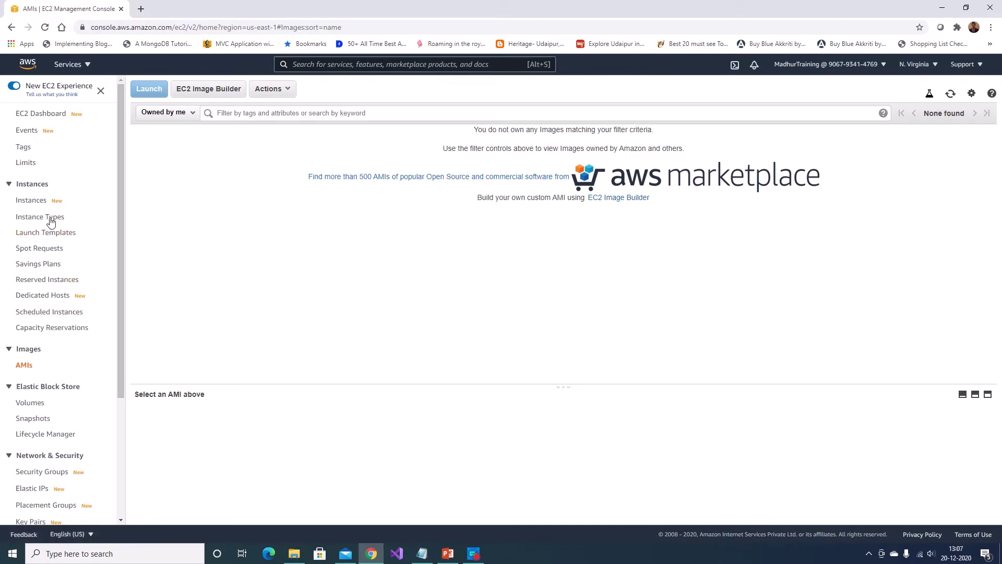
Step: Start launching a new EC2 instance from the Instances page
click(27, 200)
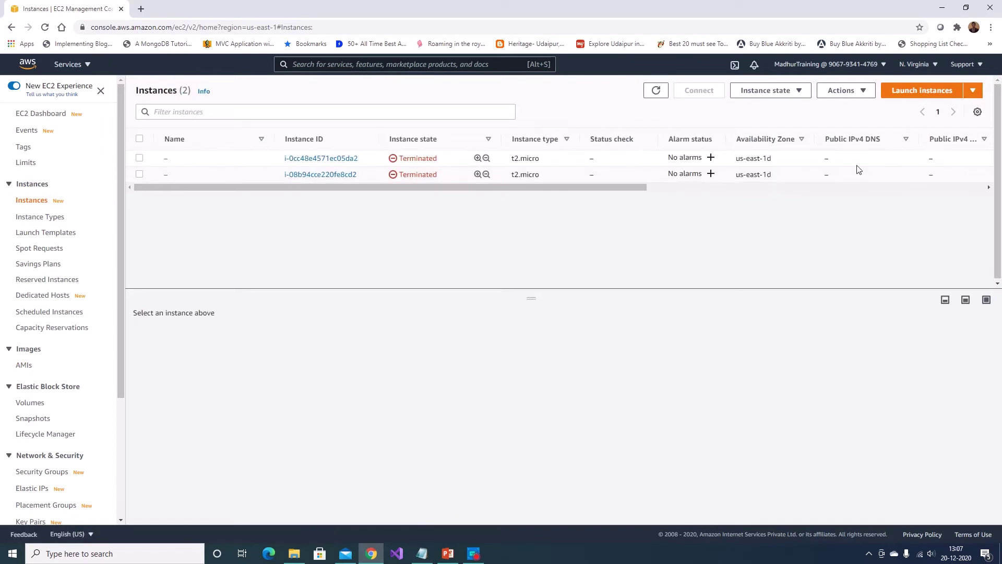
click(911, 91)
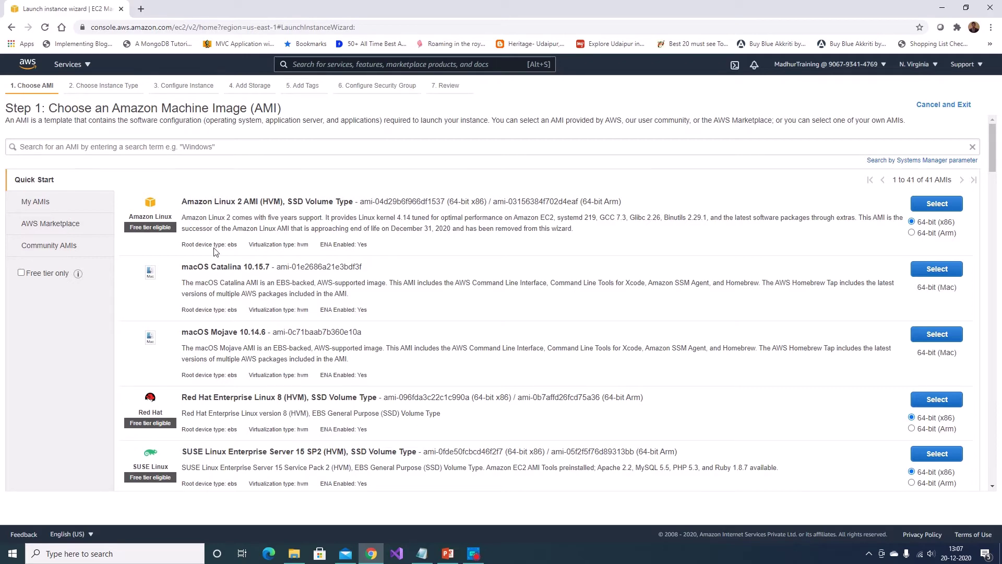
Step: Look through the machine images offered under Quick Start, My AMIs, AWS Marketplace and Community AMIs
scroll(271, 212, down, 2)
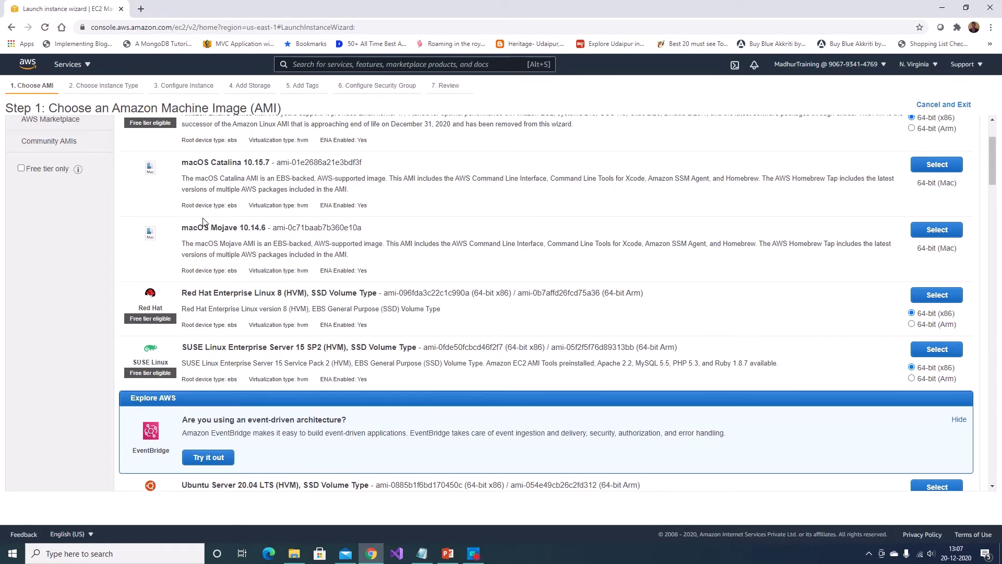
scroll(206, 221, down, 3)
scroll(300, 167, down, 4)
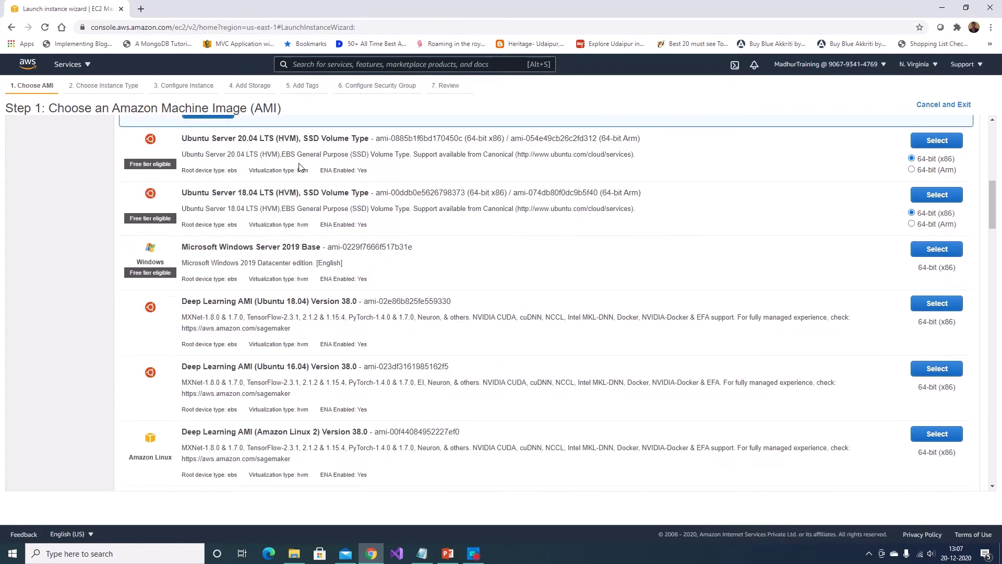
scroll(274, 239, down, 3)
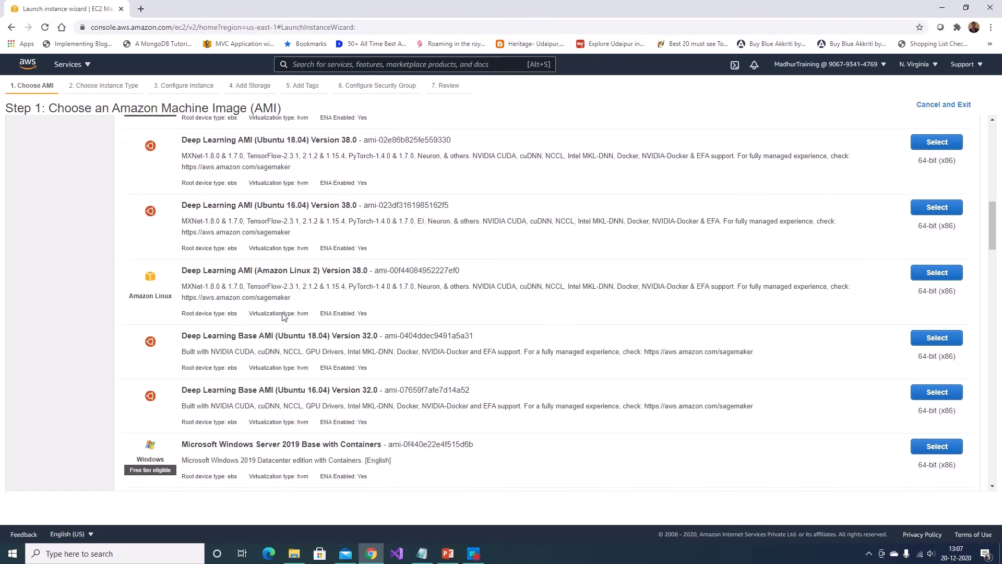
scroll(277, 261, up, 10)
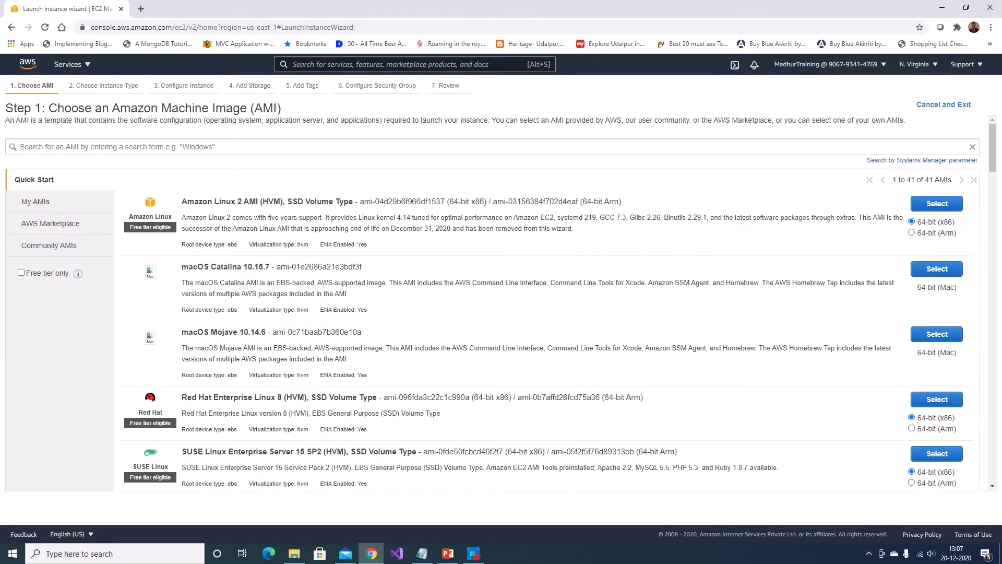
click(46, 202)
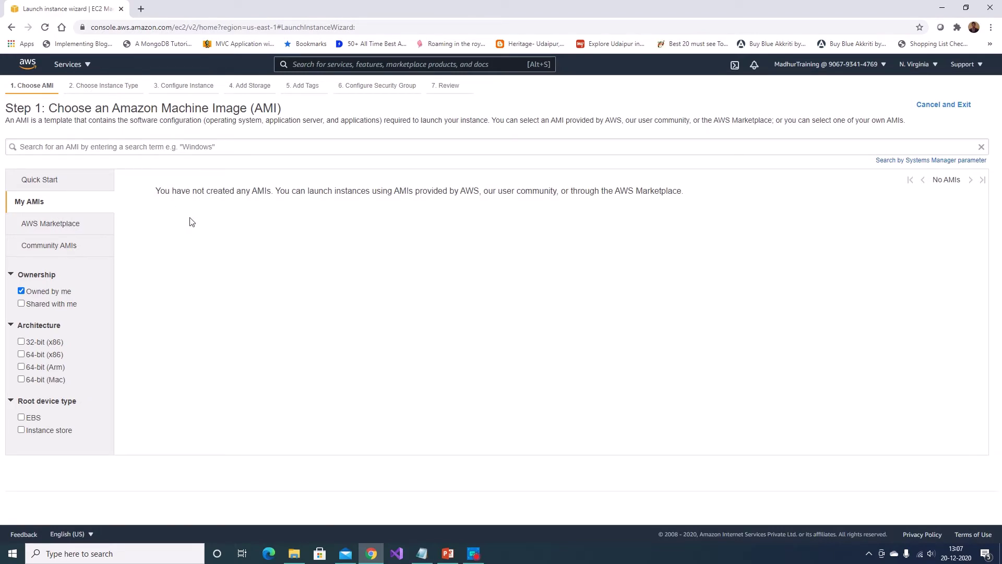
click(50, 227)
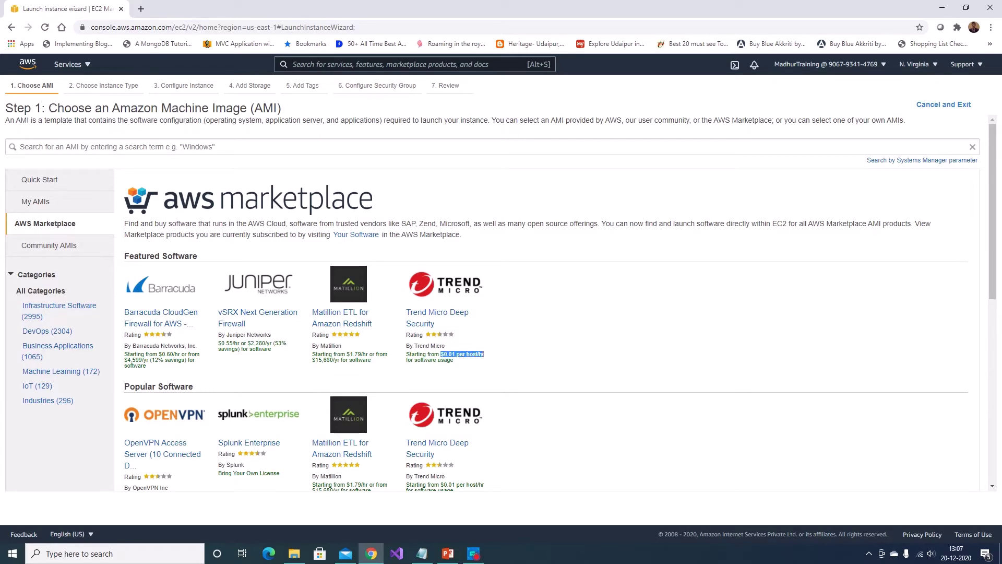
scroll(523, 230, down, 5)
scroll(496, 230, up, 5)
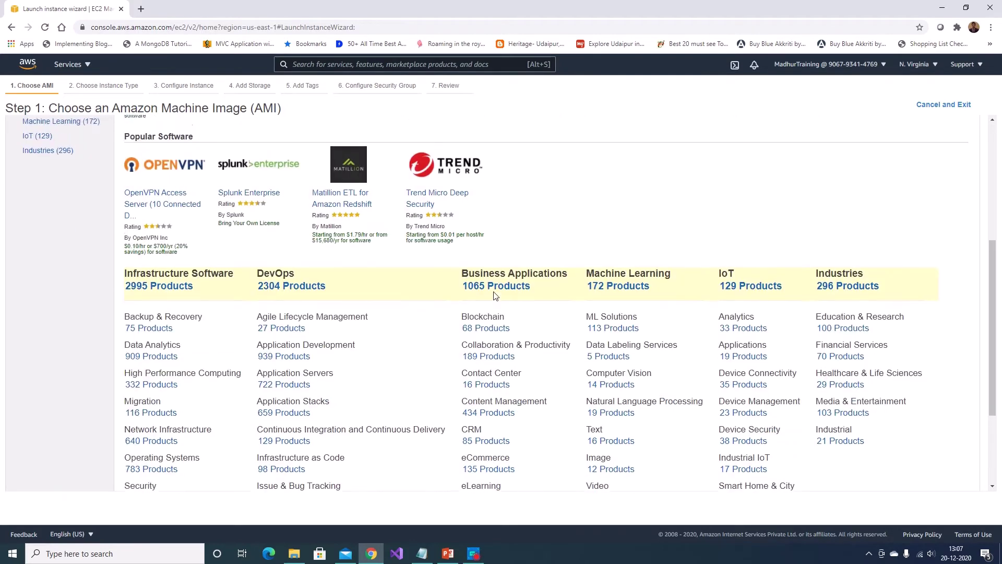
click(61, 247)
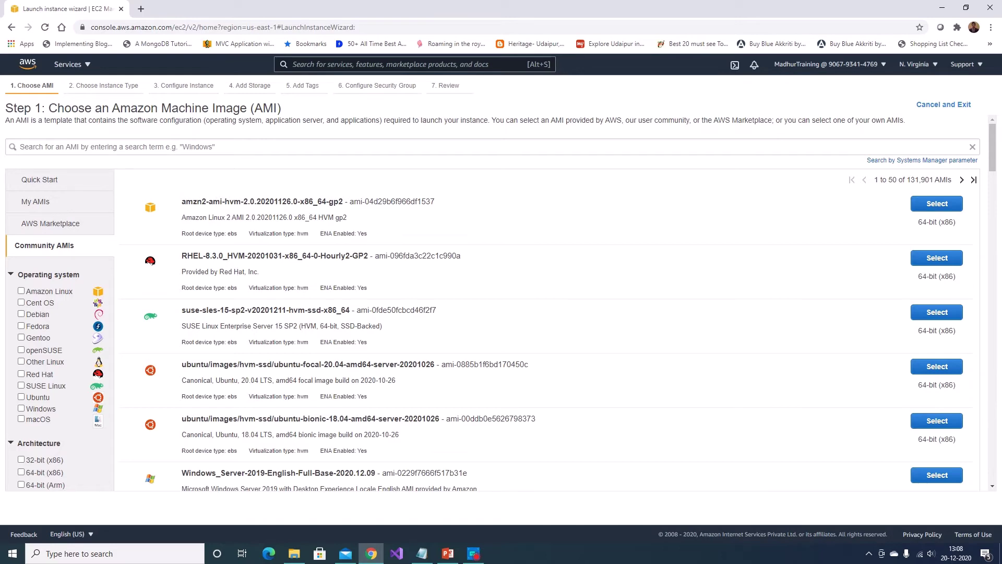
scroll(301, 370, down, 6)
scroll(301, 370, up, 6)
Step: Choose the 64-bit (x86) Amazon Linux 2 AMI from Quick Start and accept the t2.micro instance type
click(37, 180)
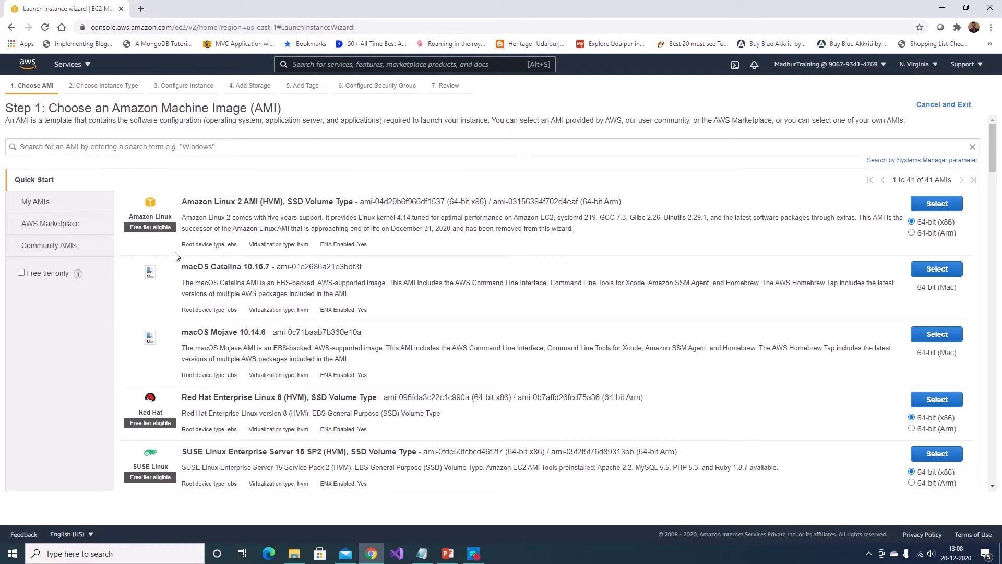
click(924, 204)
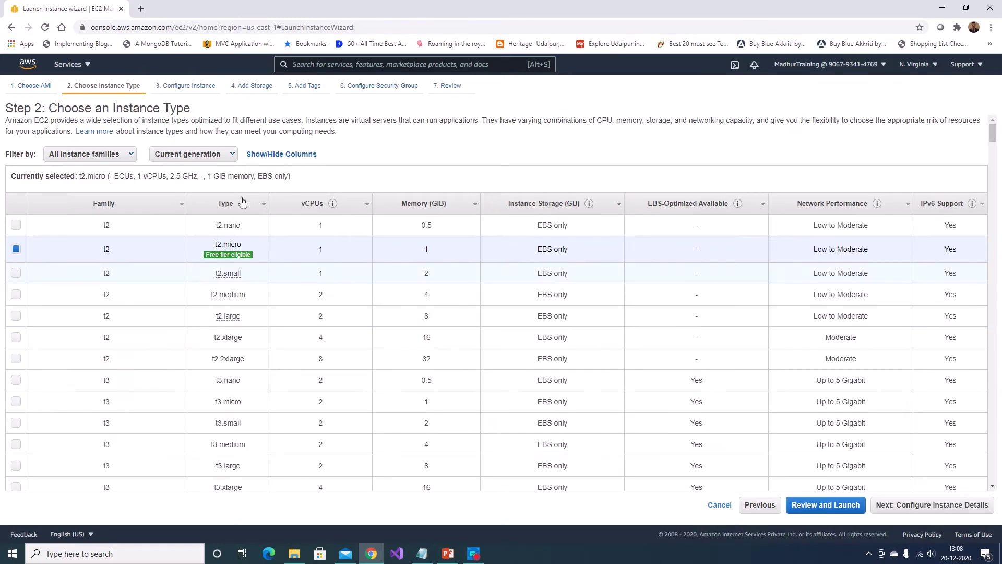
click(888, 505)
Step: Accept the default instance details, storage, empty tags and new launch-wizard-1 security group, and proceed to the launch review
scroll(564, 245, down, 5)
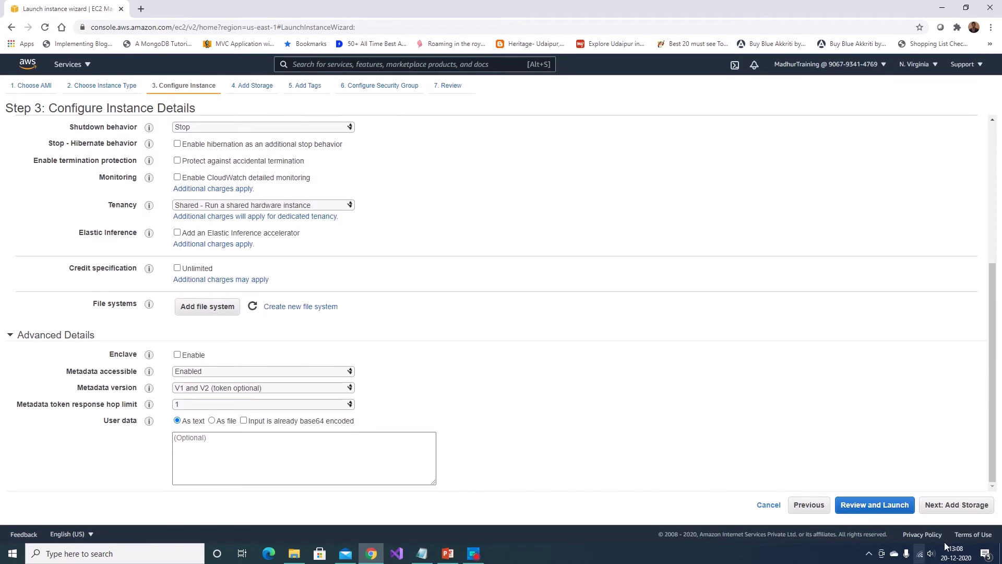
click(950, 510)
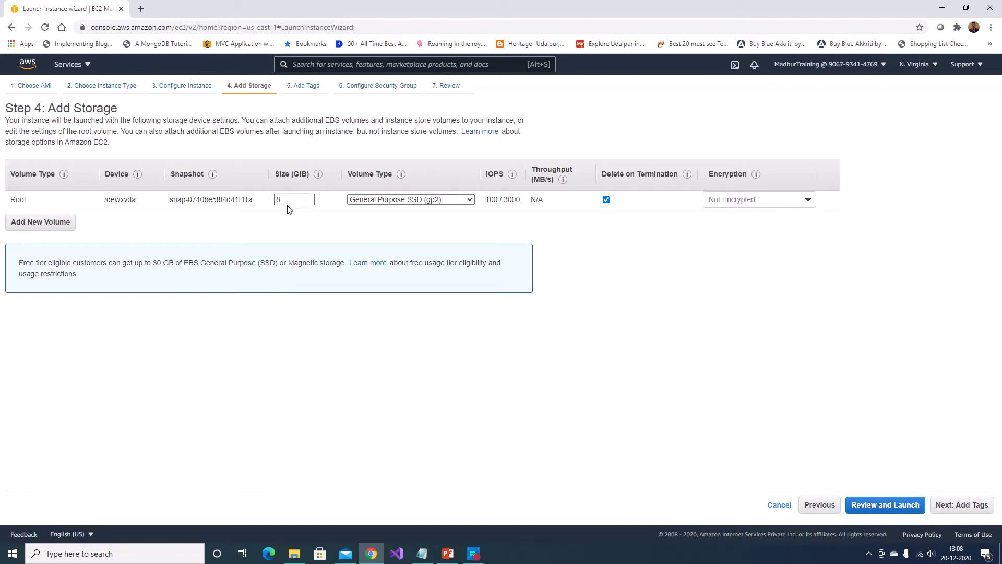
click(959, 505)
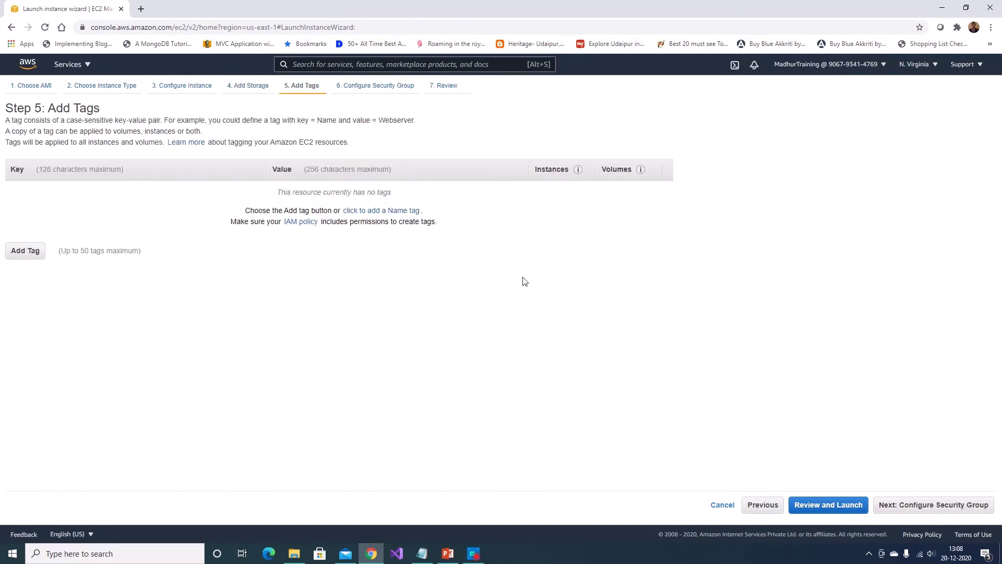
click(934, 506)
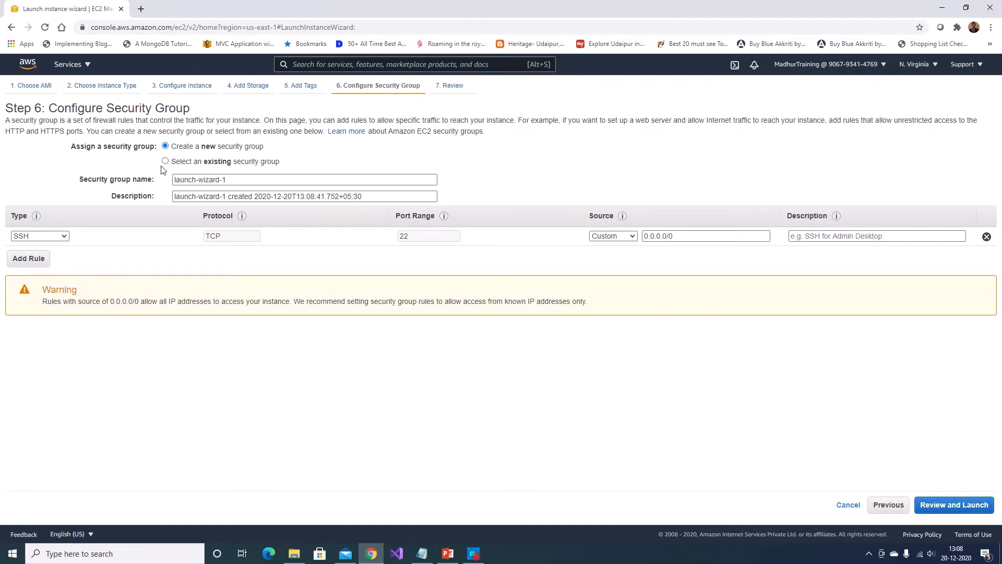
click(253, 181)
click(942, 511)
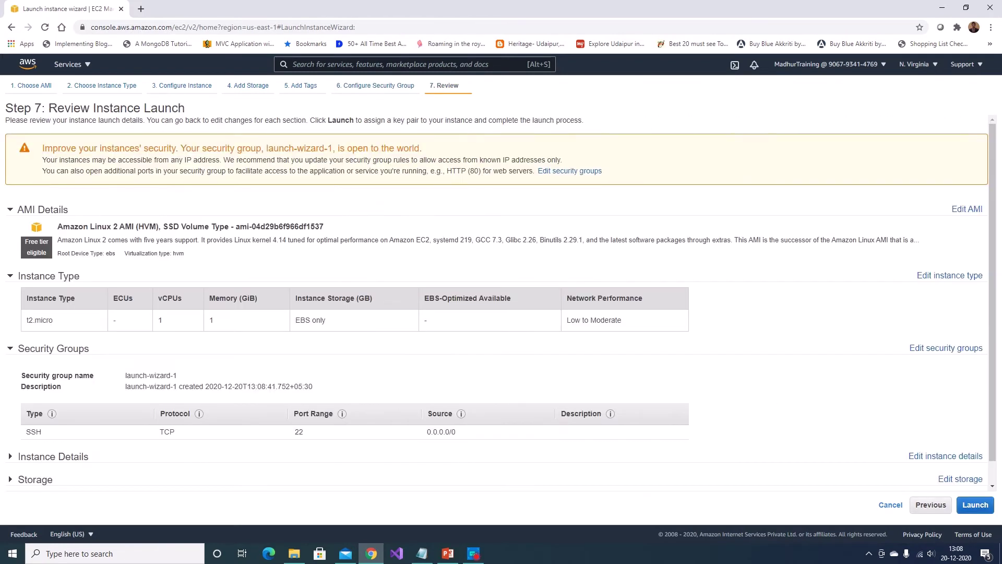
Step: Launch the instance with the existing key pair MyTrainingKeyPair, acknowledging access to its private key file
click(974, 505)
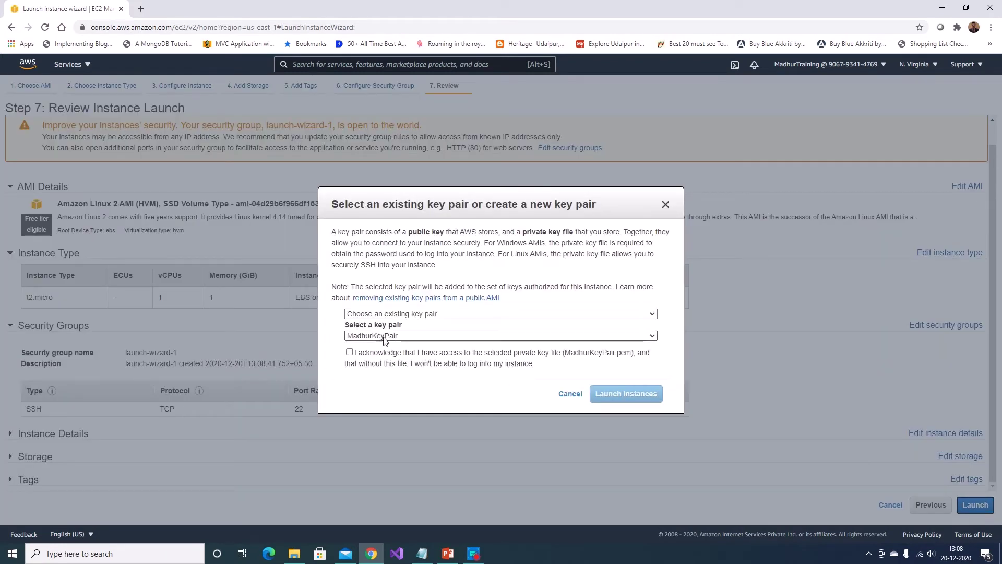
click(444, 336)
click(440, 365)
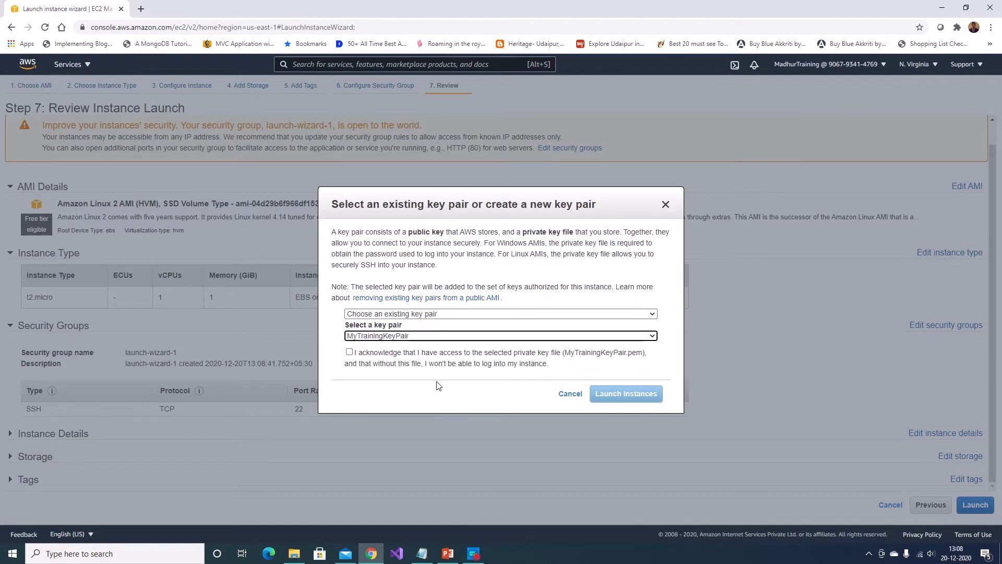
click(419, 361)
click(623, 399)
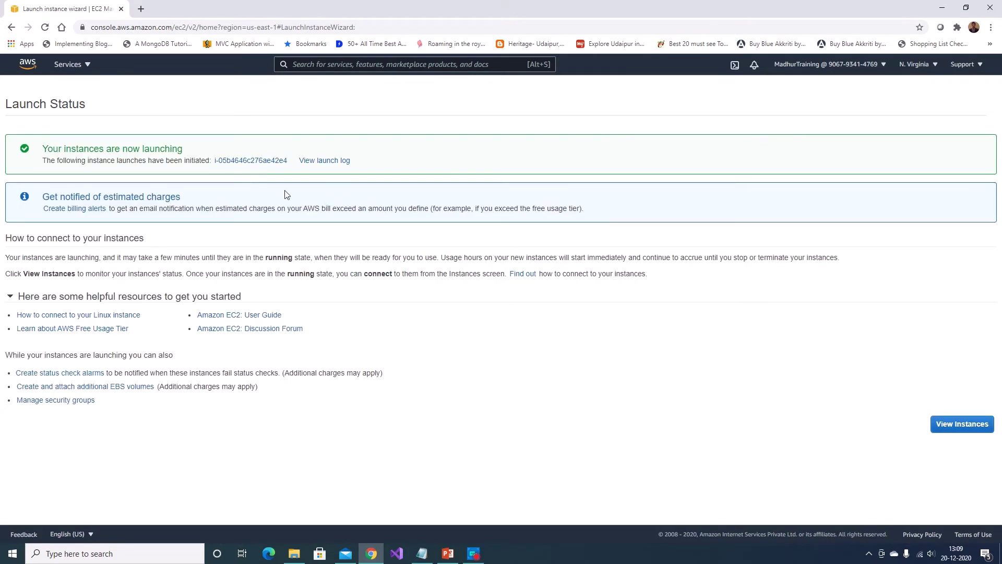
Step: Show the newly launched instance, refresh its status and connect to it through EC2 Instance Connect as ec2-user
click(249, 162)
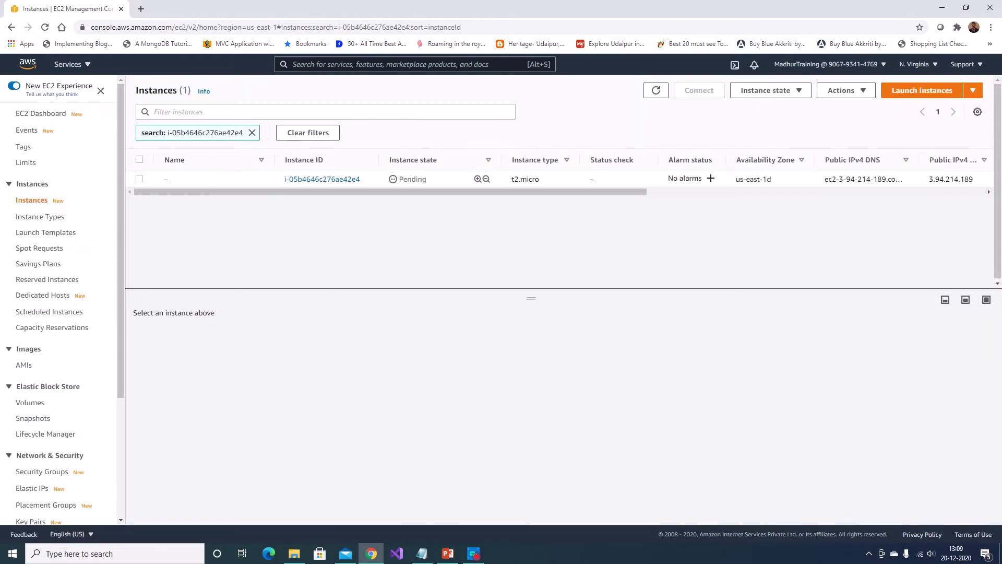
click(656, 90)
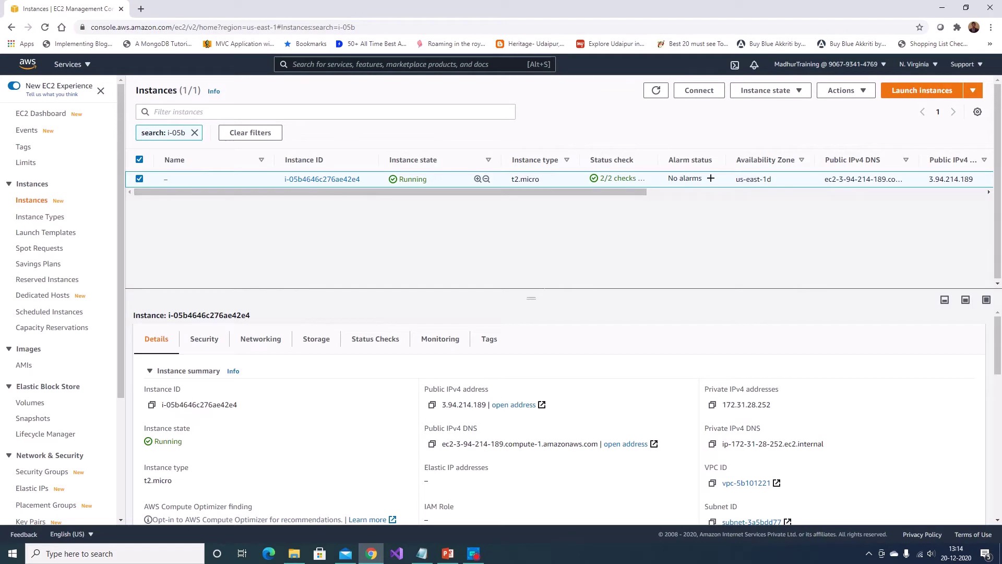
click(699, 91)
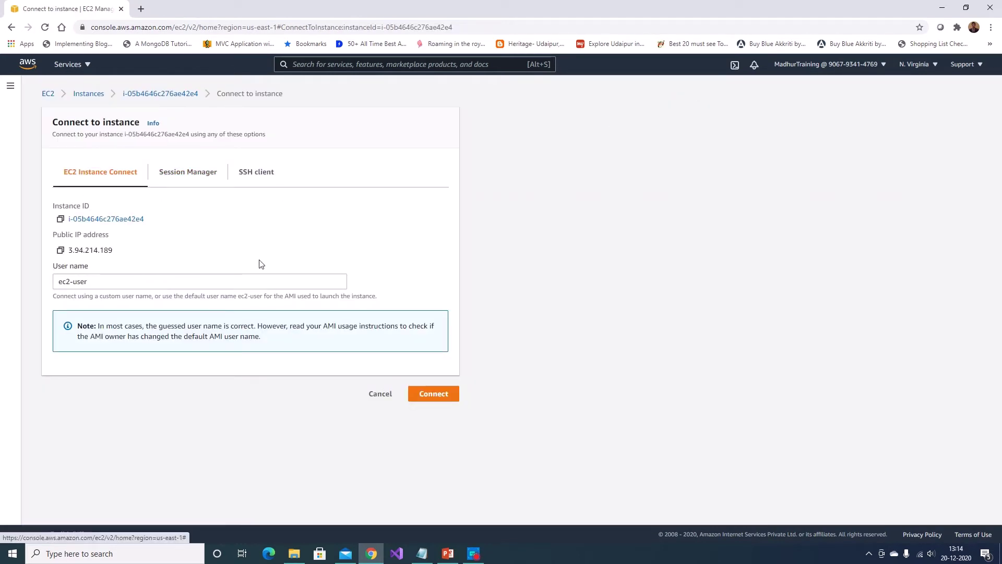
click(437, 398)
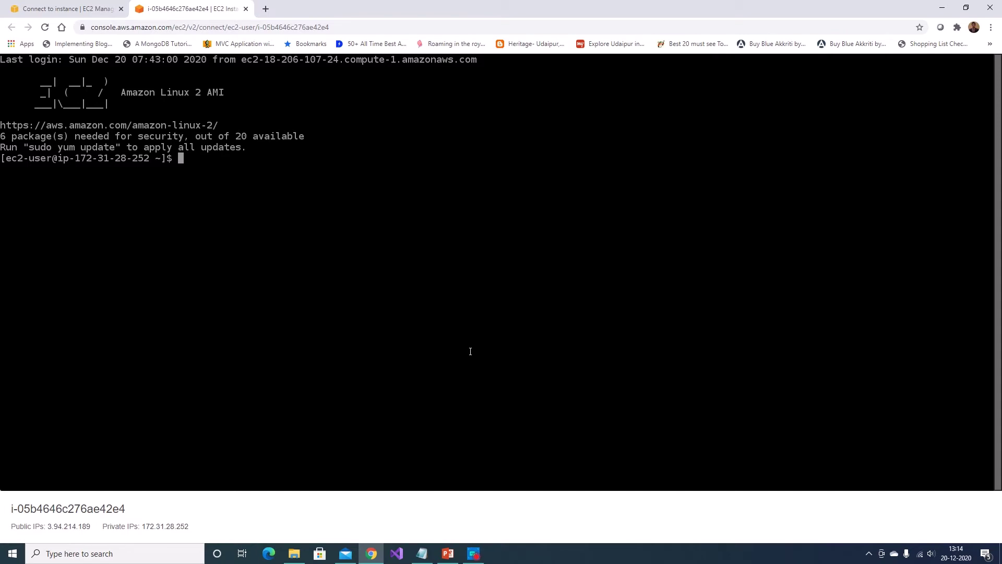
Step: Check in the instance's terminal whether .NET is installed by running dotnet --version
text(dotnet --version)
key(Return)
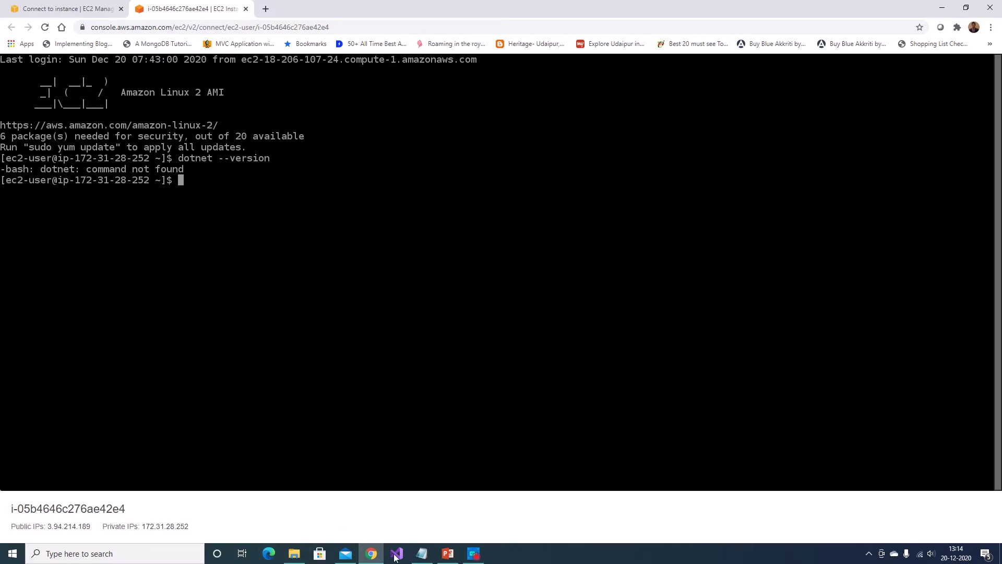
click(421, 553)
drag(402, 59, 27, 62)
key(ctrl+c)
click(26, 70)
key(ctrl+v)
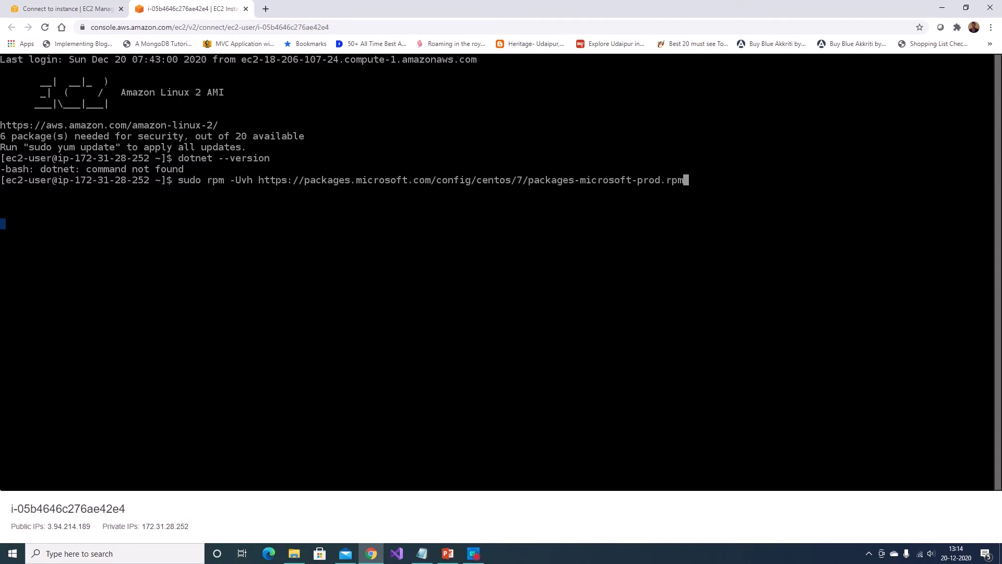
key(Return)
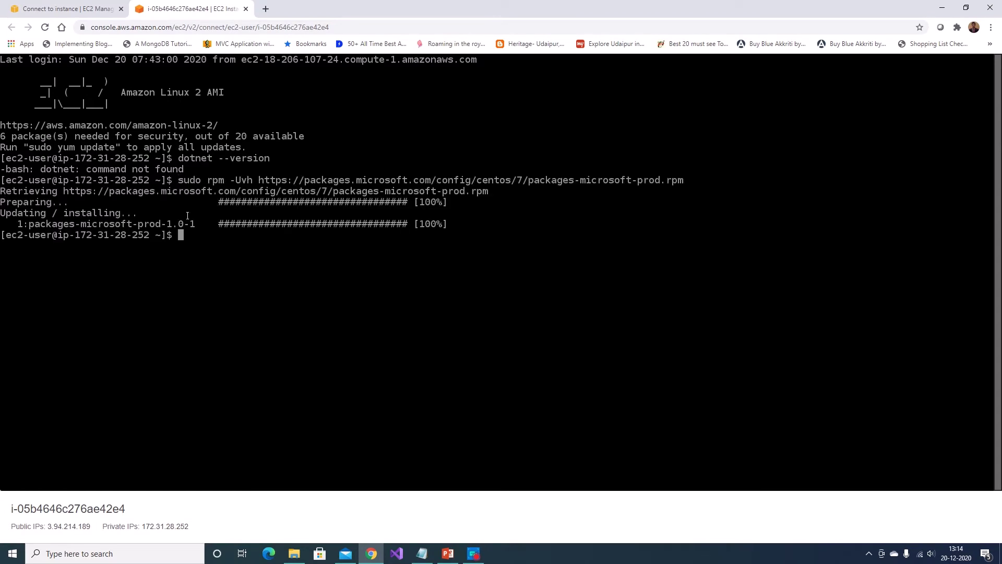
Step: Run sudo yum install dotnet-sdk-5.0 from the Notepad commands, approving the package download and the Microsoft GPG key import with y
click(421, 554)
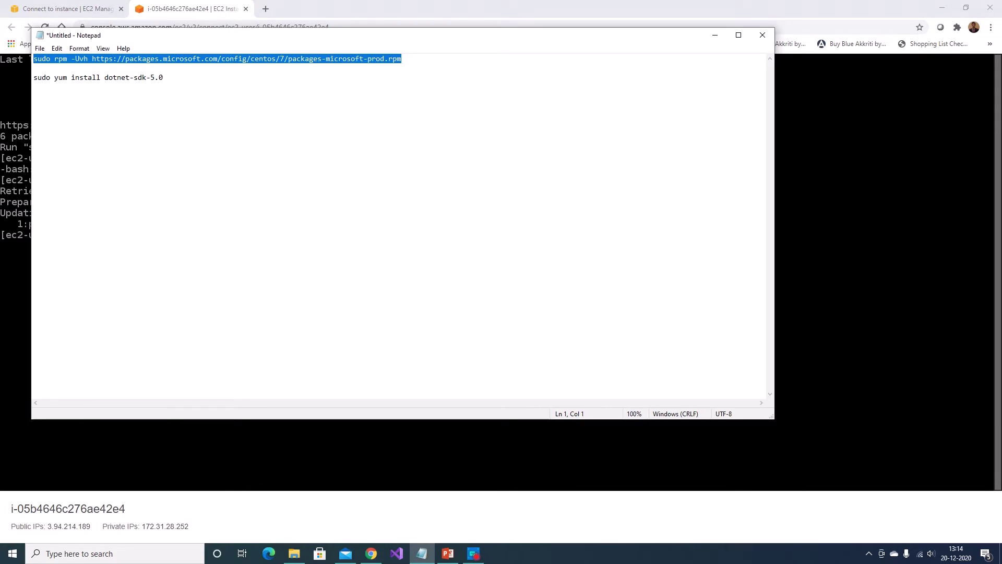
drag(163, 78, 41, 78)
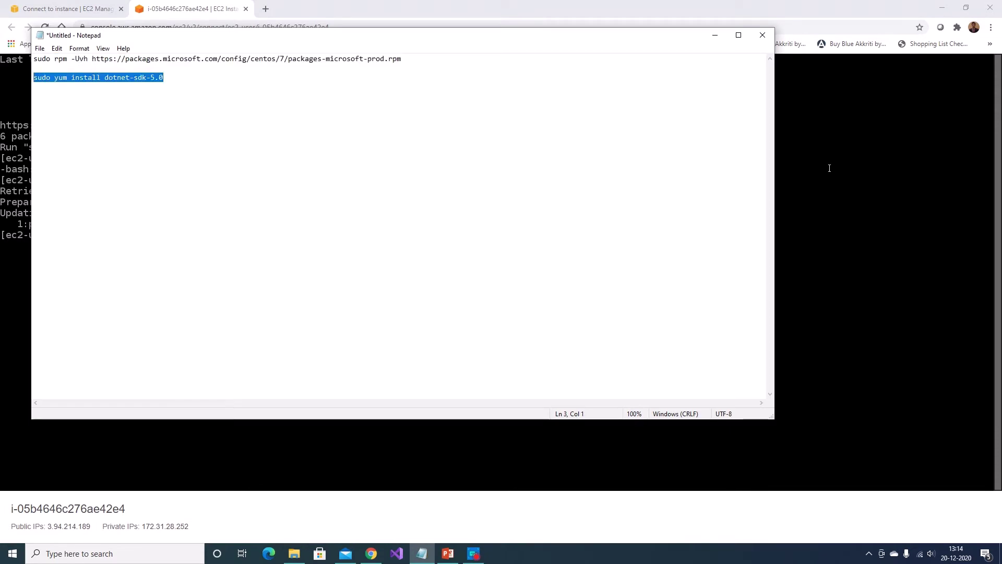
click(828, 168)
text(sudo yum install dotnet-sdk-5.0)
key(Return)
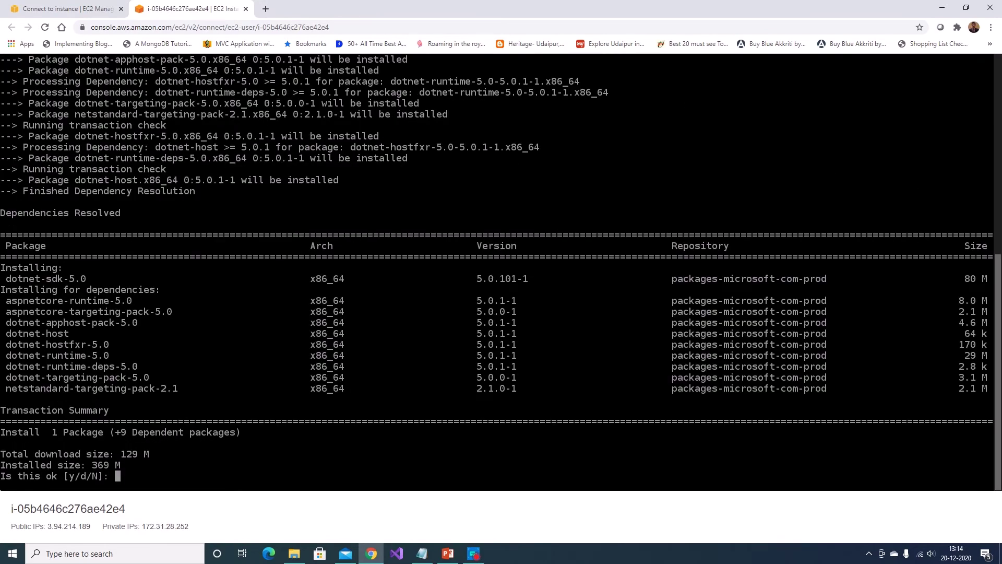
text(y)
key(Return)
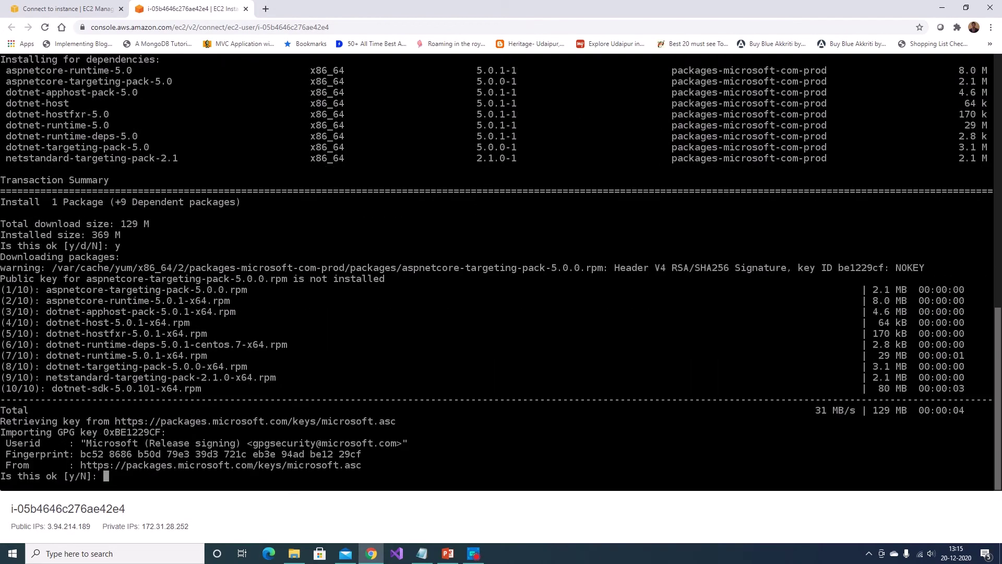
text(y)
key(Return)
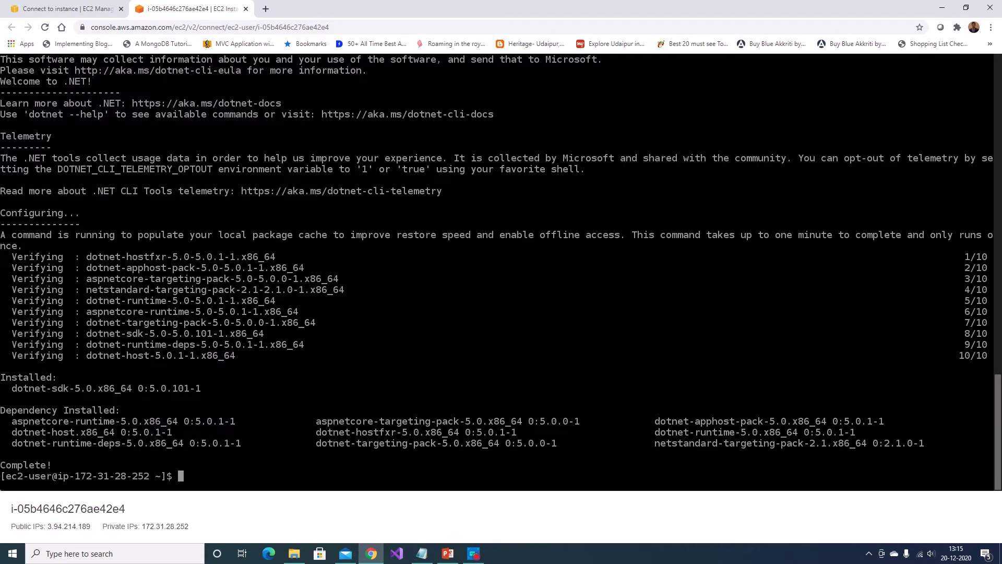
Step: Verify the .NET SDK installation by running dotnet --version again
text(o)
key(BackSpace)
text(dotnet --version)
key(Return)
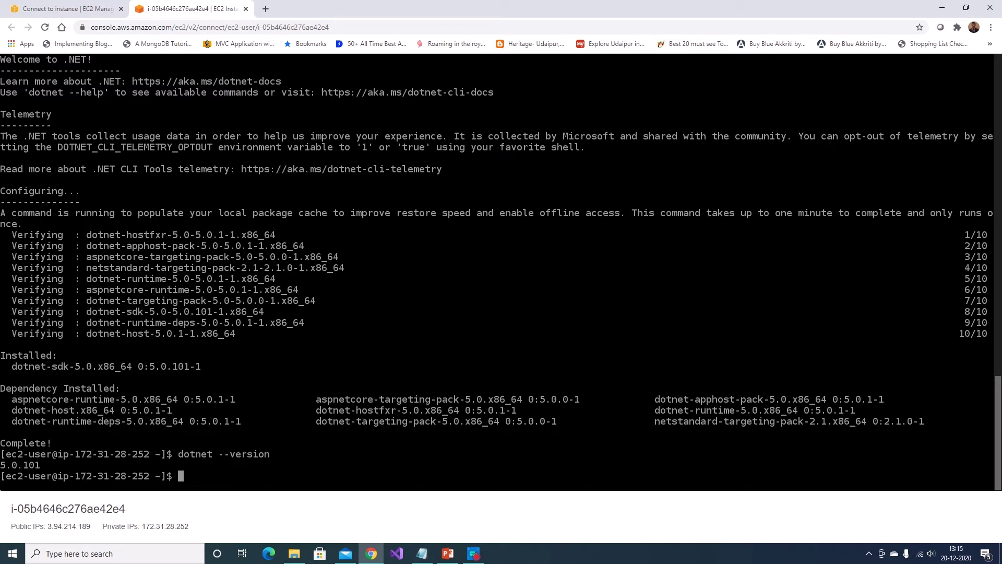
Step: Create a directory named MyDotNetProject in the home folder of the instance
text(mkdir MyDotNetProject)
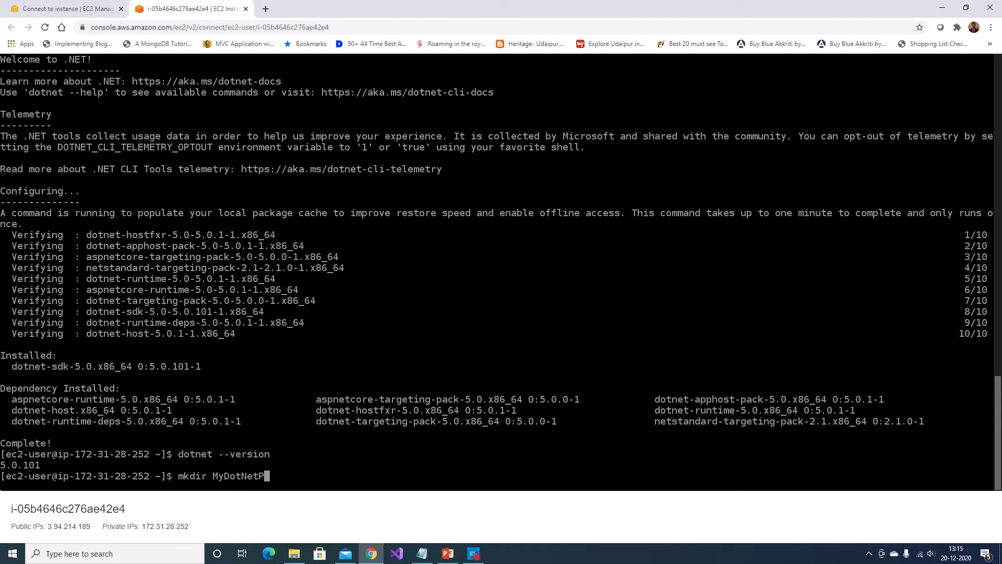
key(Return)
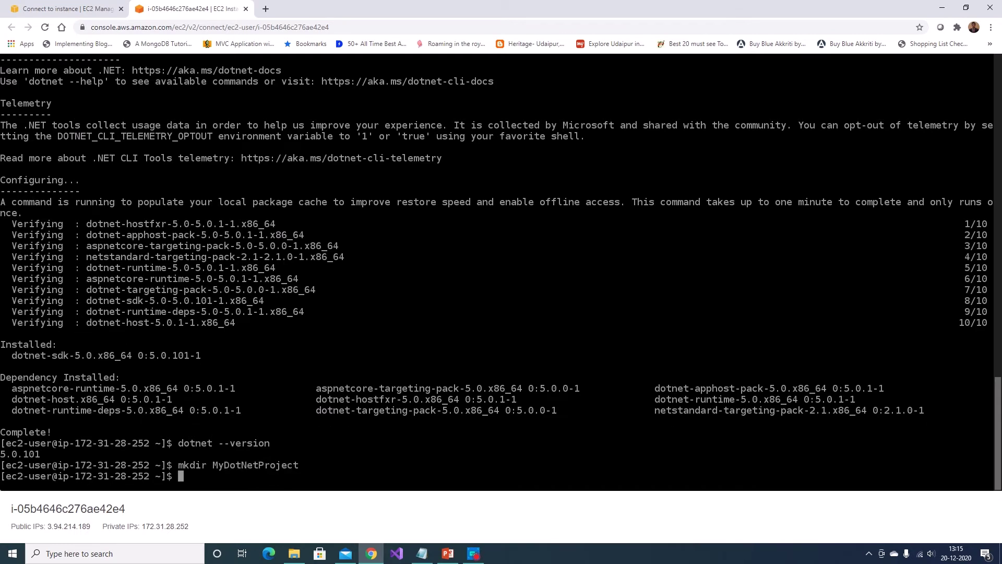
Step: Change the working directory to MyDotNetProject
text(cd MyDotnetProject)
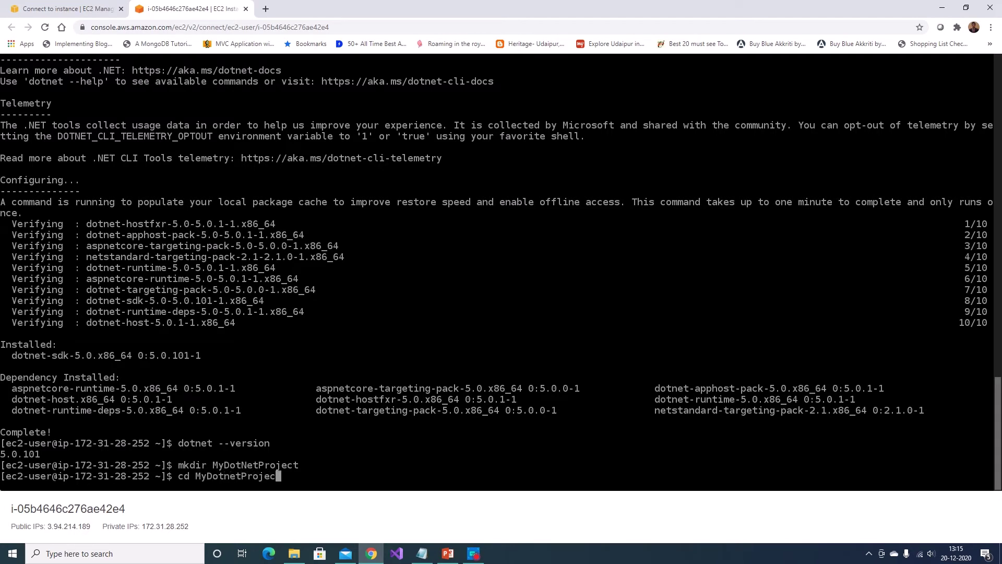
key(Return)
text(cd MyDotNet)
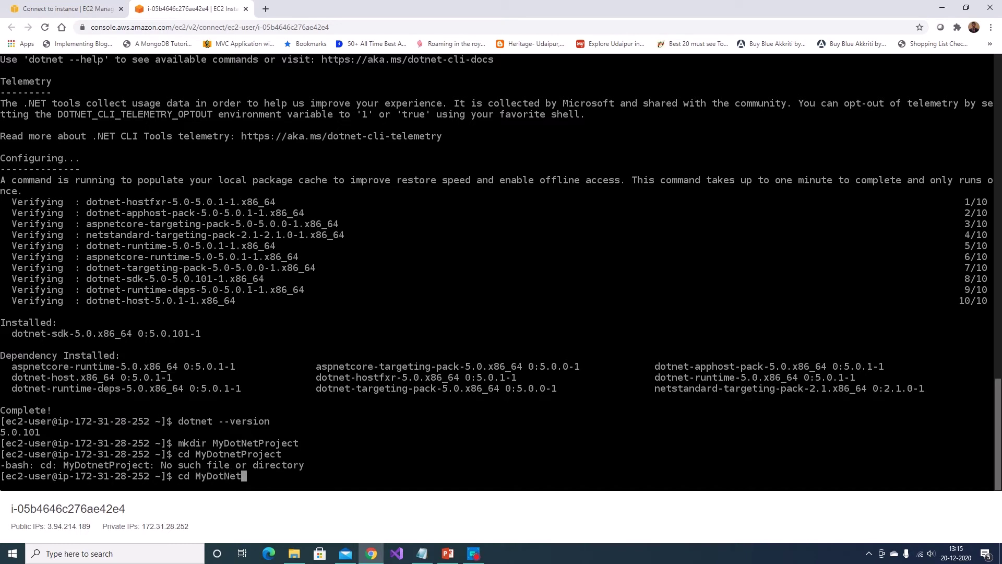
text(Project)
key(Return)
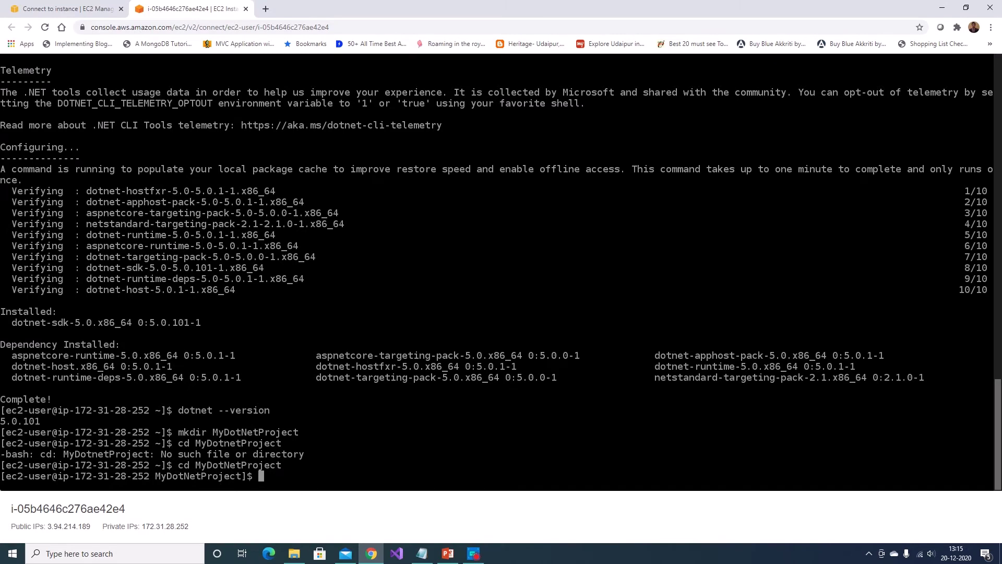
Step: Create an ASP.NET Core MVC project in the current directory with dotnet new mvc and list the generated files
text(dotnet new mvc)
key(Return)
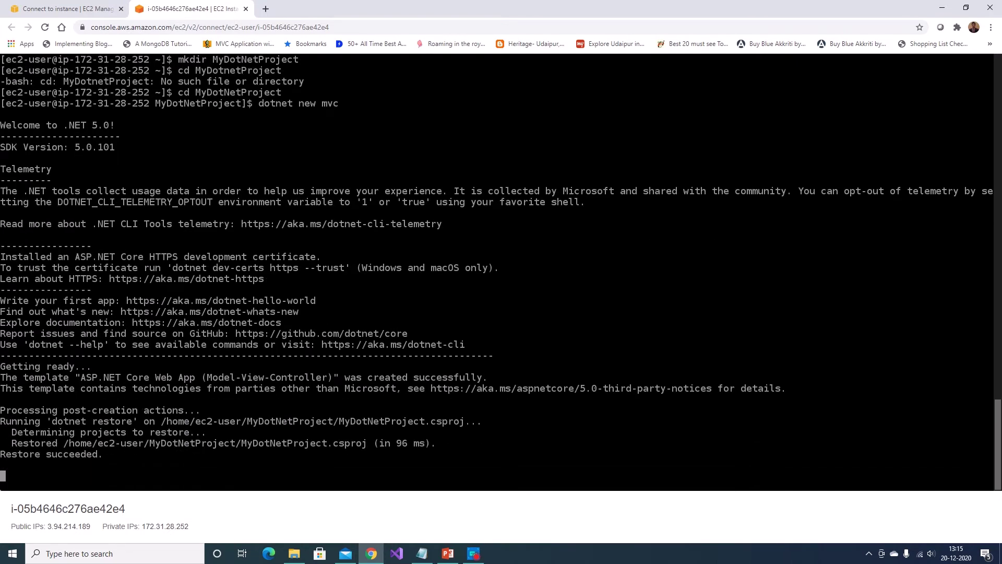
text(ls)
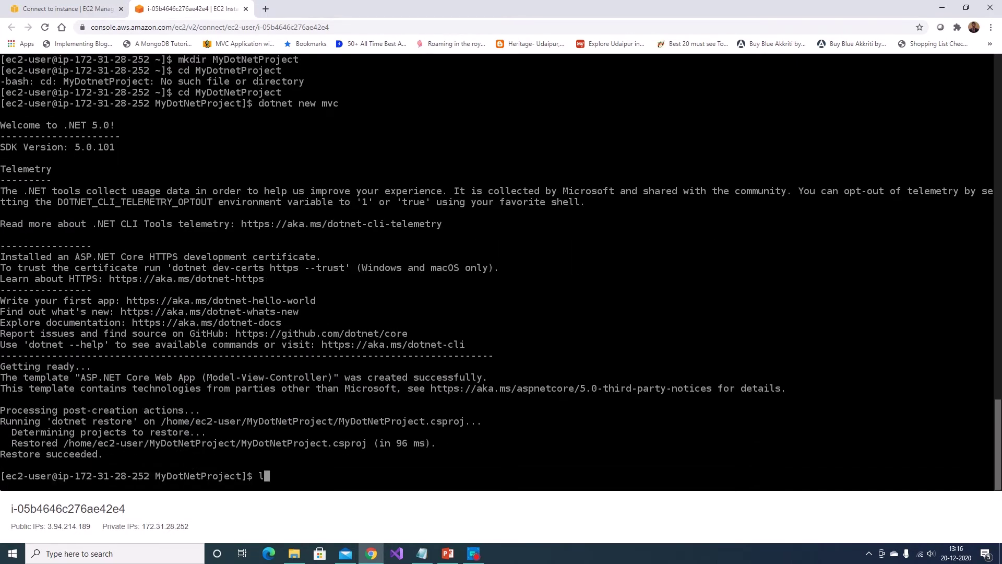
key(Return)
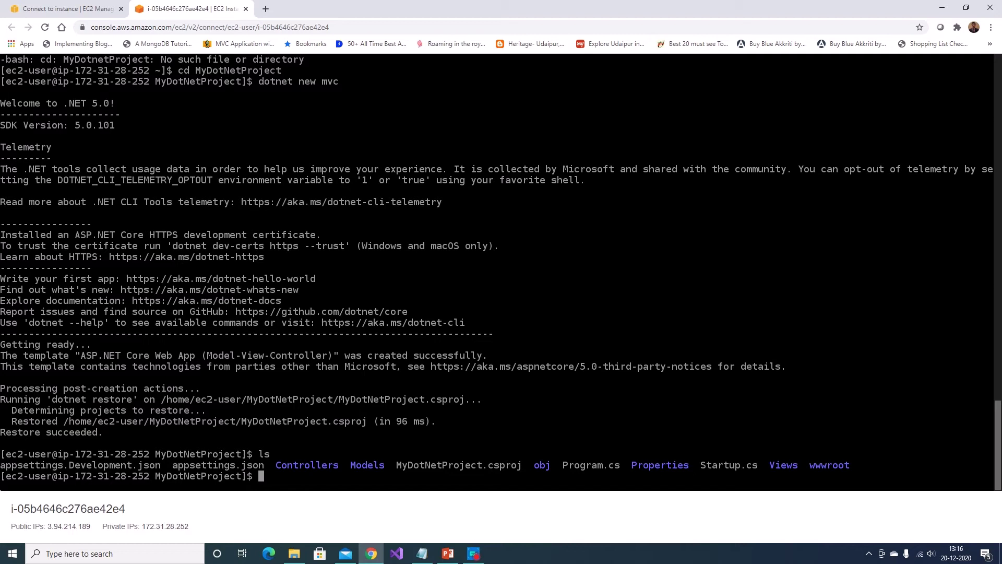
Step: Write "Hello World" to a file named MySampleFile.txt in the project directory using echo, and list the directory contents
text(cat)
key(BackSpace)
key(BackSpace)
key(BackSpace)
key(BackSpace)
text(echo "Hello World")
key(BackSpace)
text(> "MySampleFle)
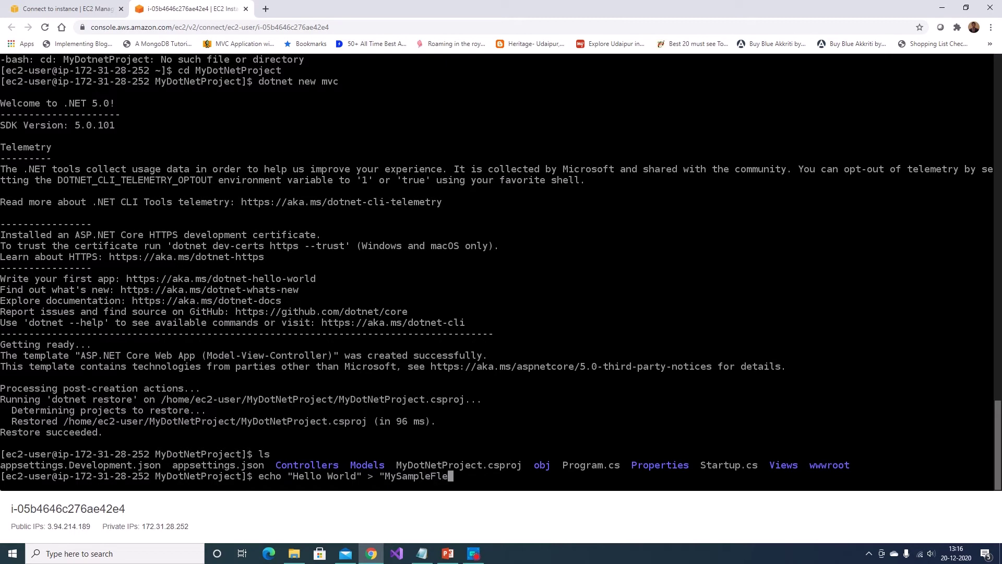
key(BackSpace)
key(BackSpace)
text(ile.txt")
key(Return)
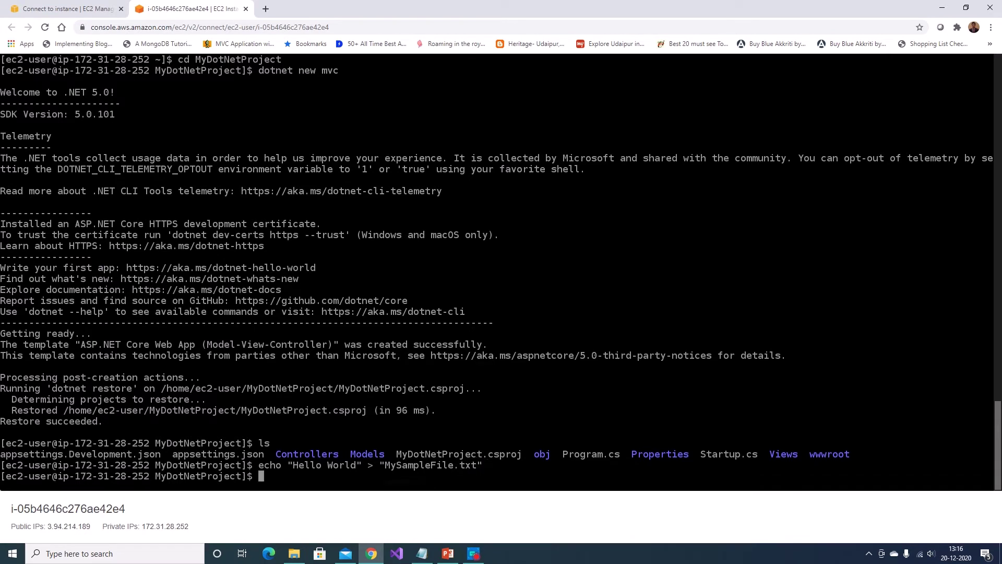
text(ls)
key(Return)
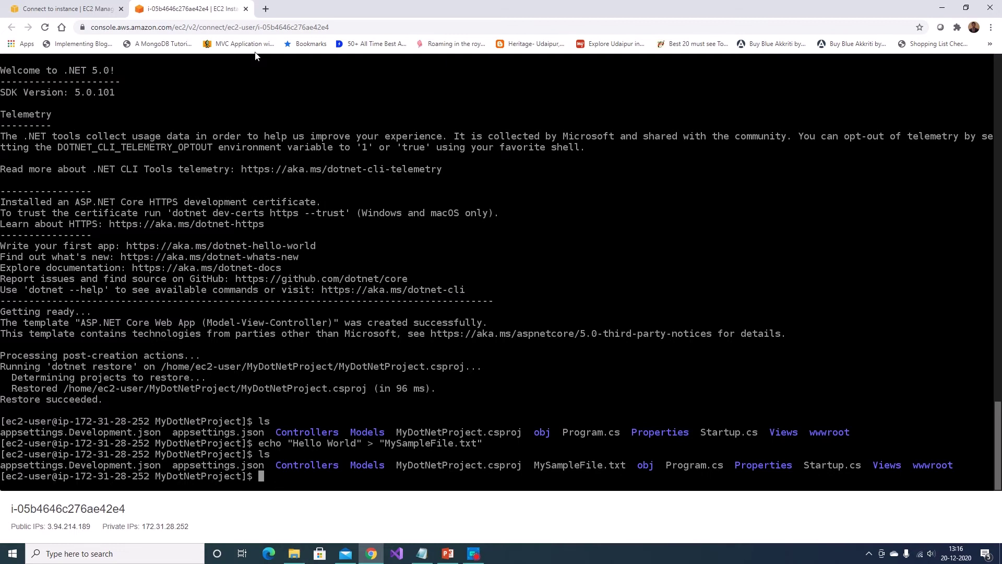
Step: Close the terminal session and open the image creation form for the running t2.micro instance
click(246, 9)
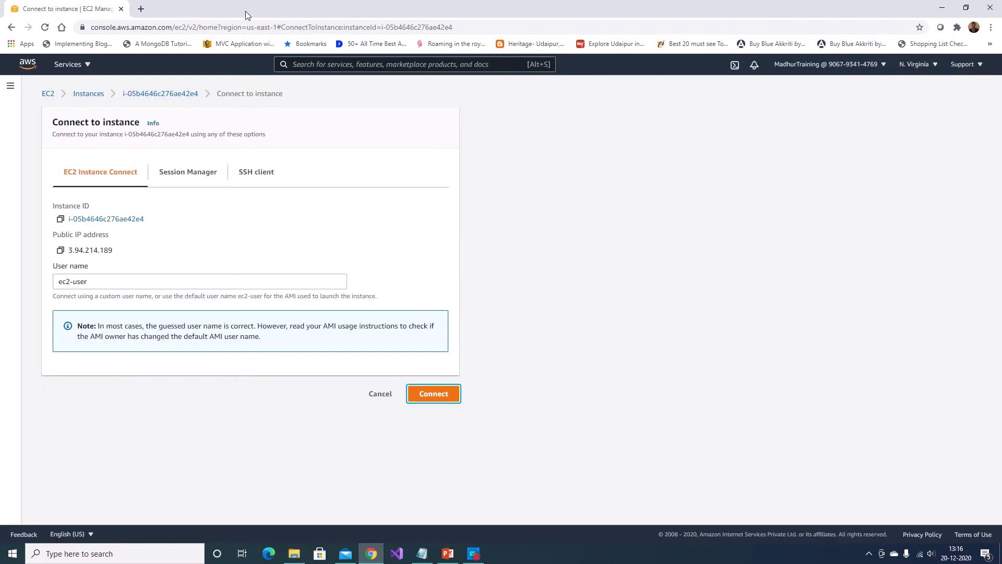
click(86, 93)
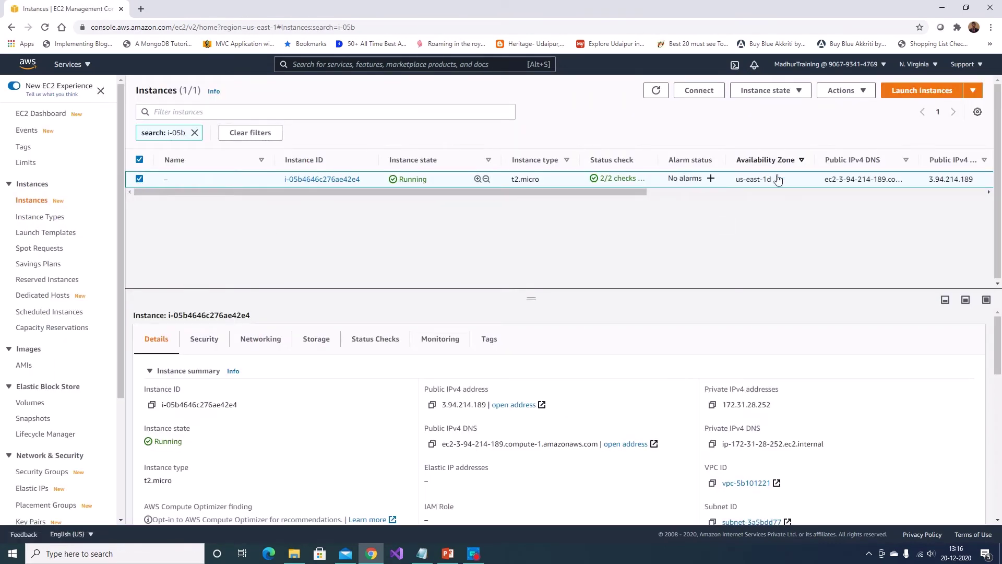
click(846, 92)
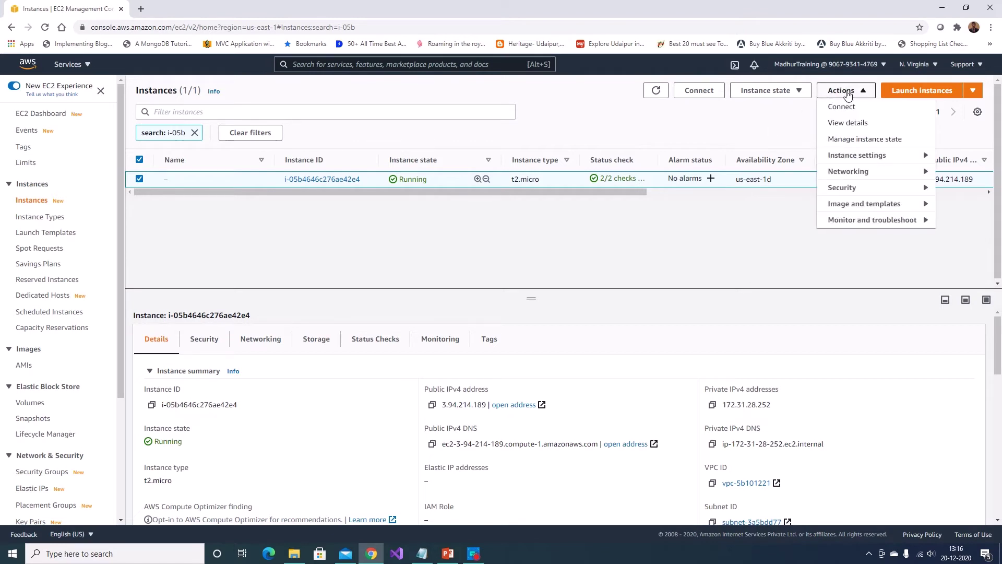
mouse_move(859, 207)
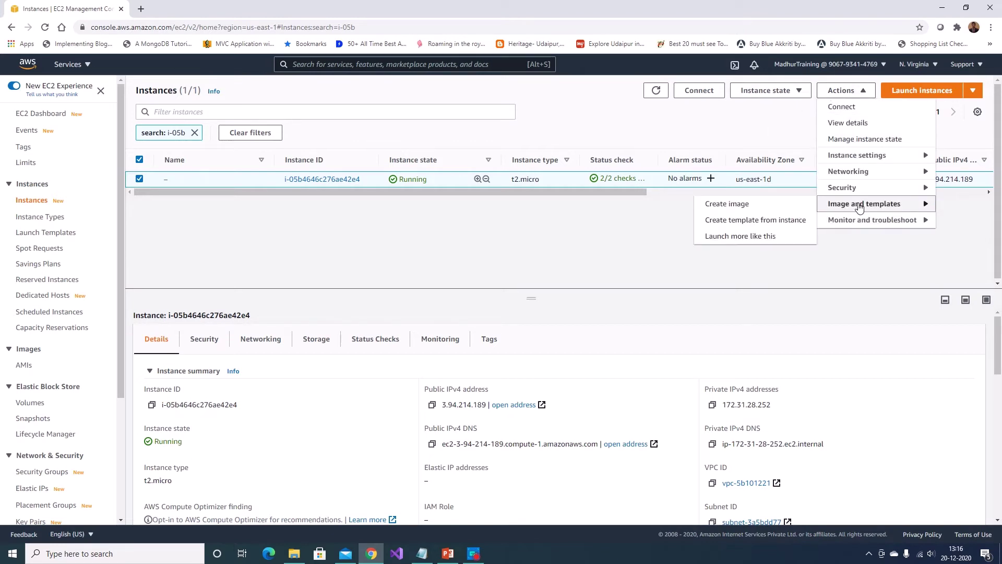
click(729, 208)
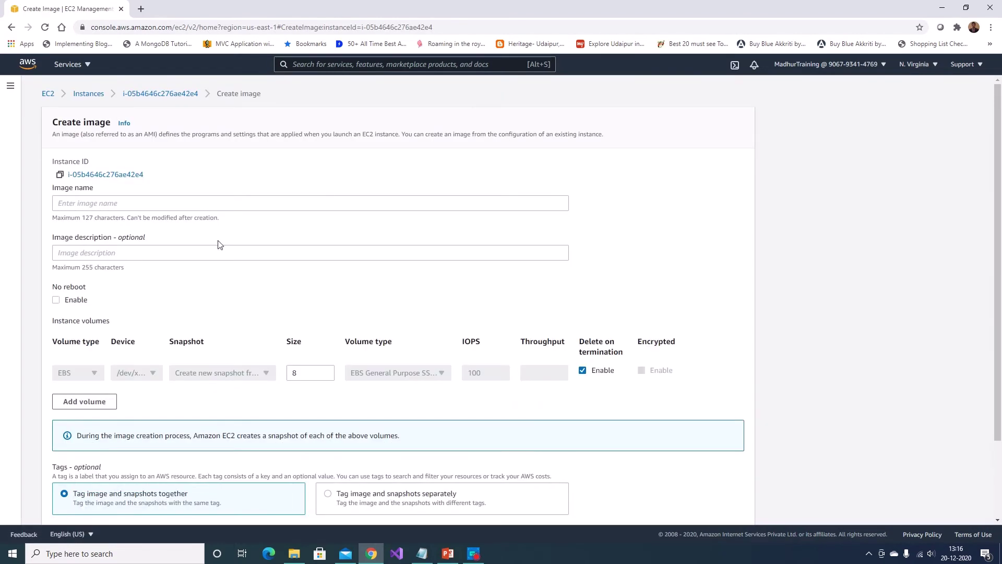
Step: Create the image under the name MyDotnetImage, leaving the description empty, No reboot disabled and the 8 GiB volume settings at their defaults
click(58, 203)
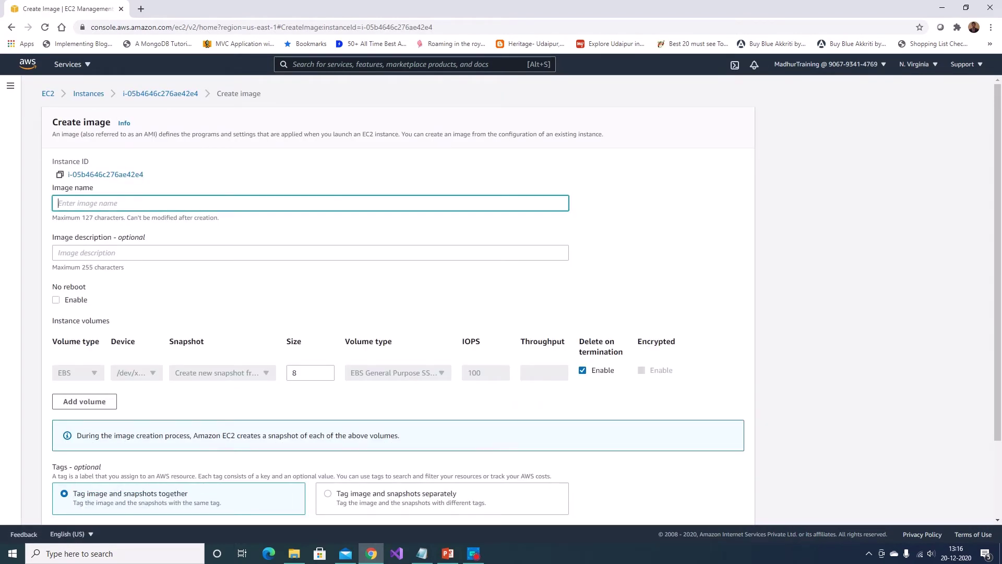
text(MyDotnetImage)
click(56, 300)
click(57, 300)
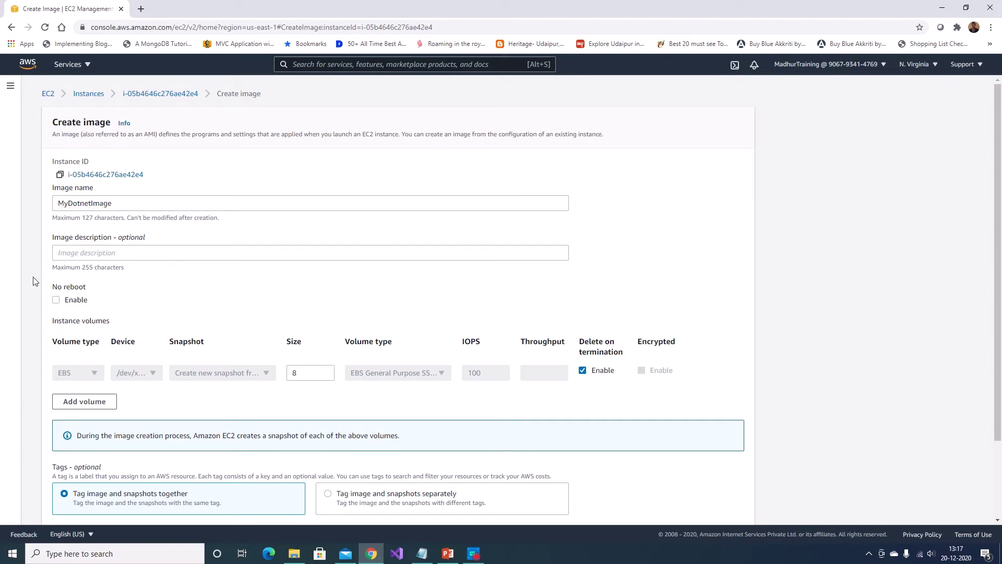
scroll(59, 226, down, 2)
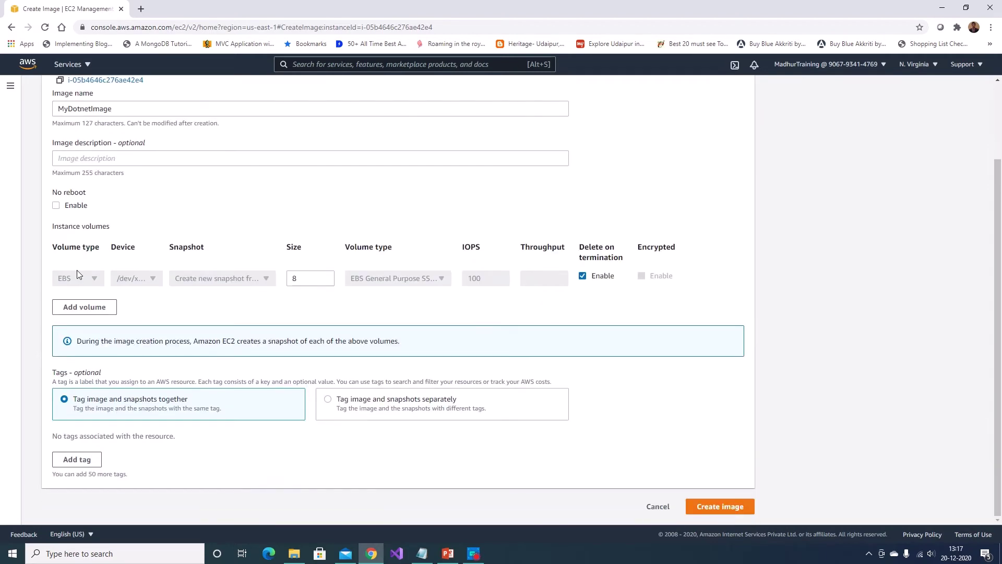
scroll(77, 270, up, 2)
click(119, 253)
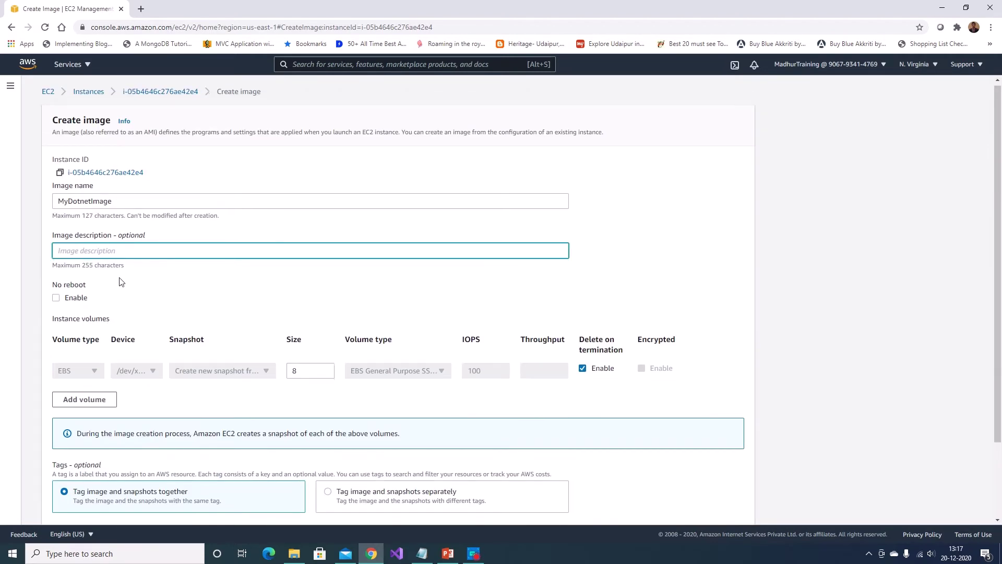
scroll(121, 282, down, 2)
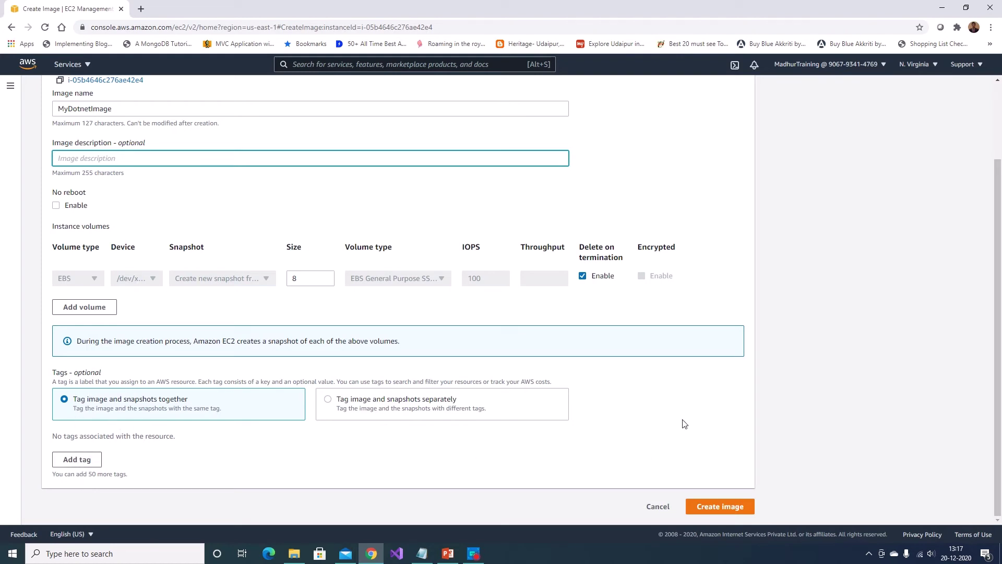
click(740, 514)
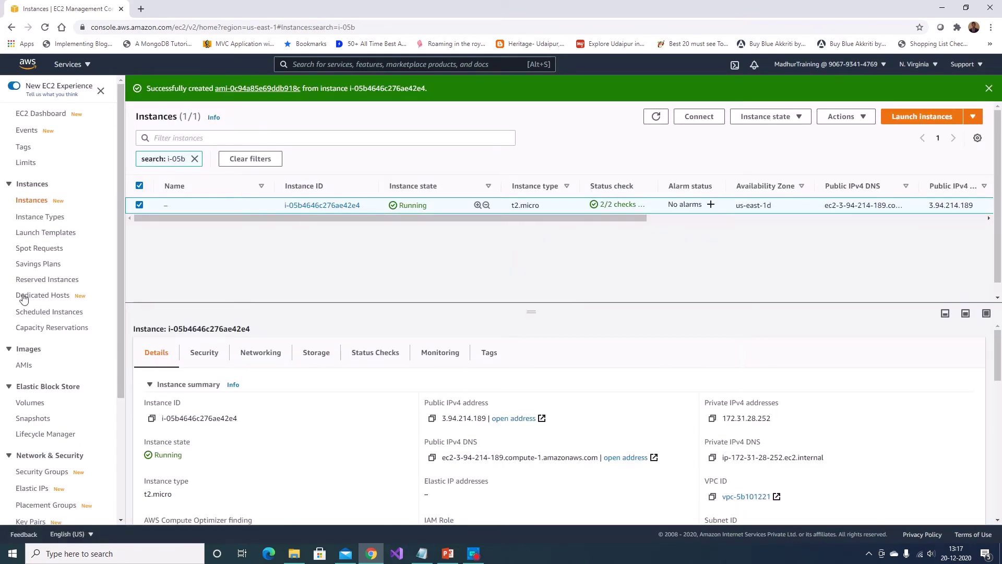
Step: Check the status of MyDotnetImage in the AMI list and of its snapshot, refreshing the AMI list
click(27, 369)
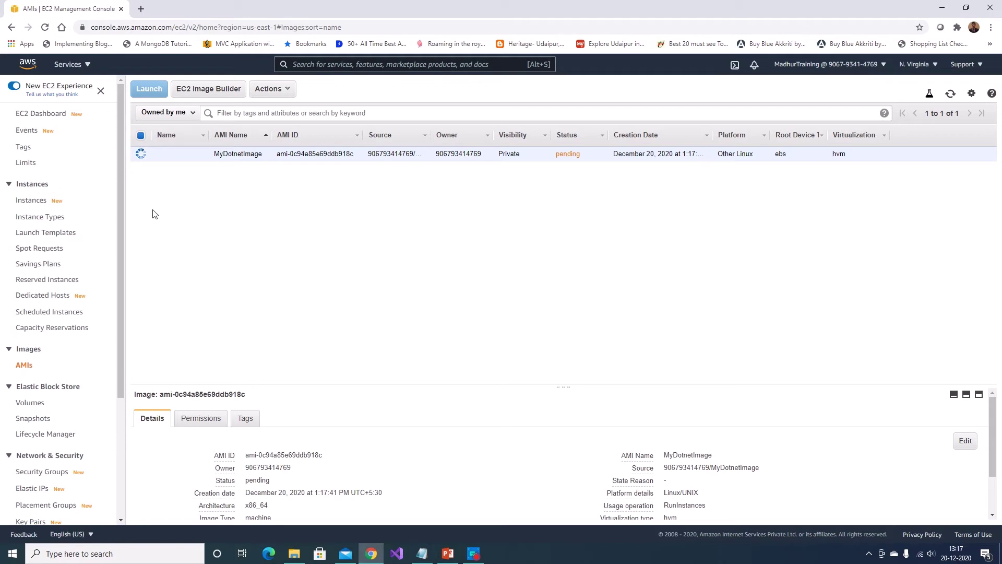
click(39, 418)
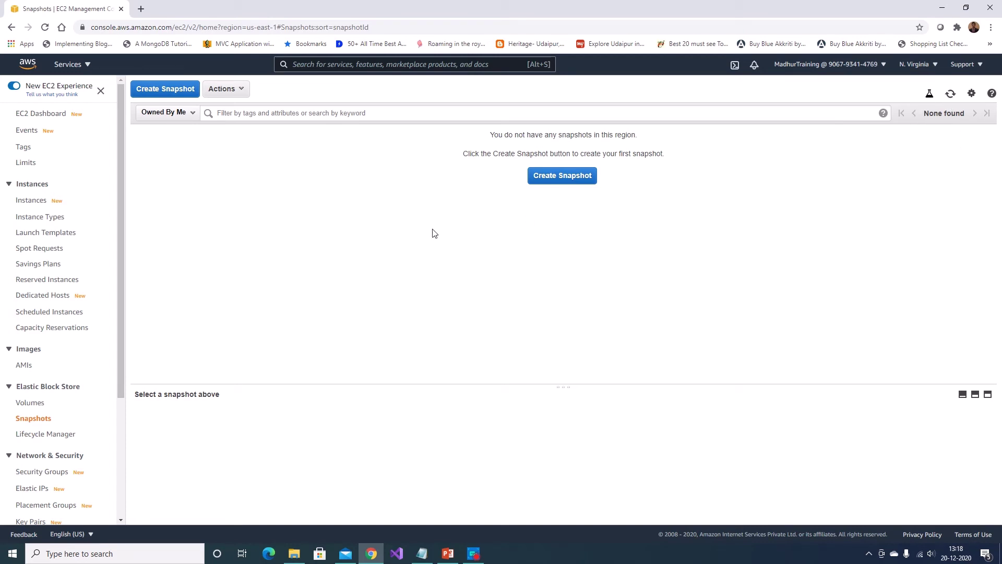
click(23, 364)
click(950, 94)
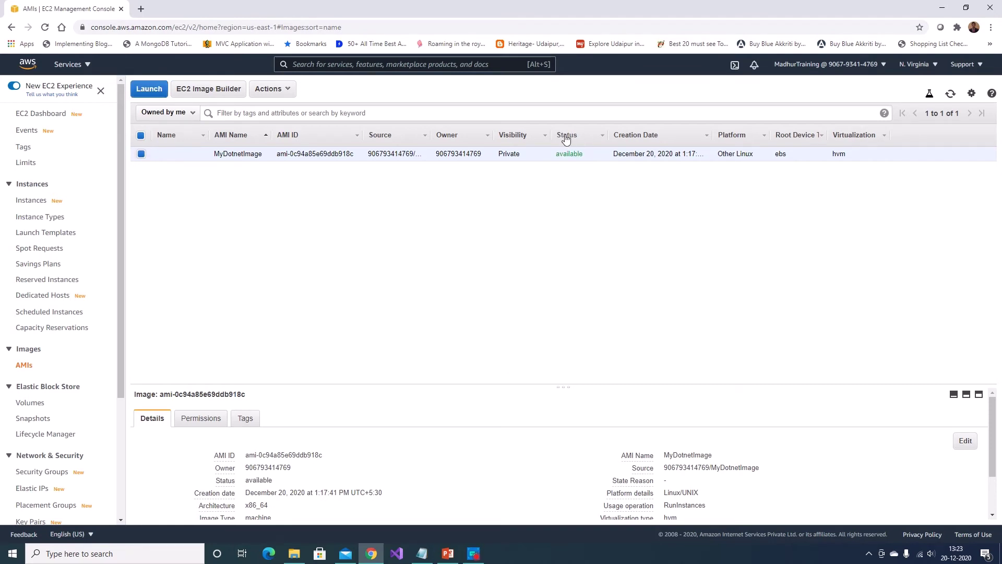
click(950, 94)
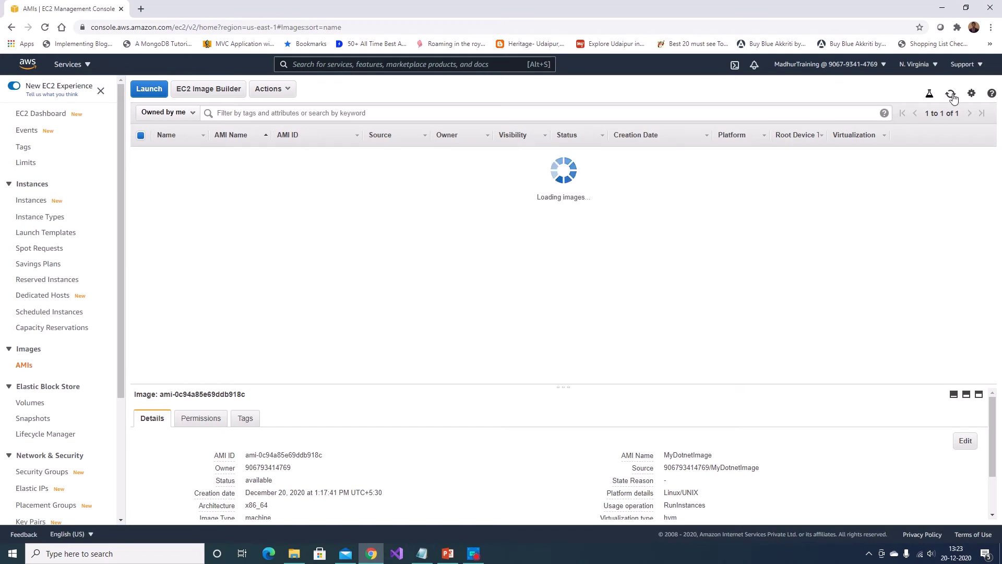
click(40, 419)
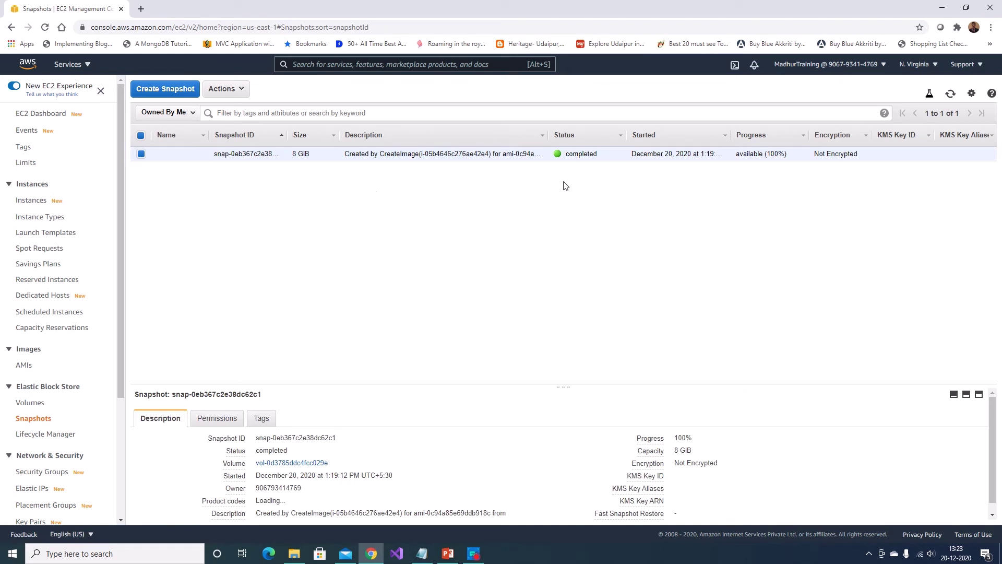
click(24, 364)
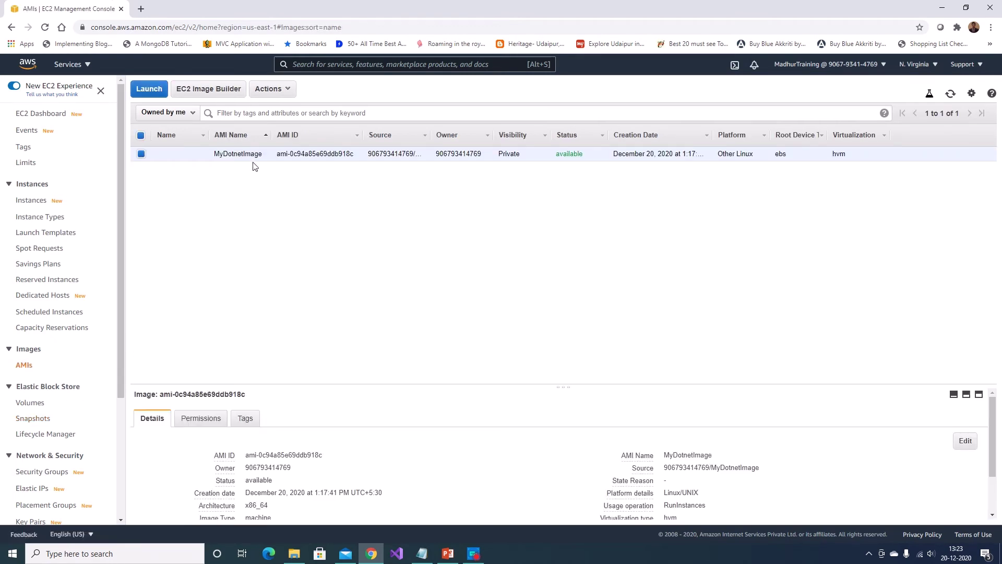
Step: Terminate the running instance the image was made from and refresh the list of running instances
click(41, 113)
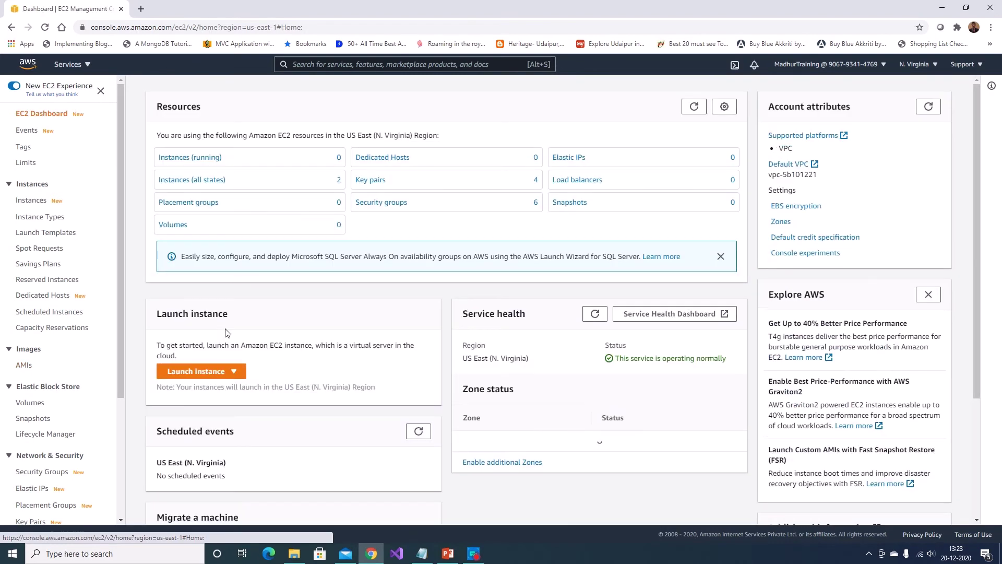
click(190, 158)
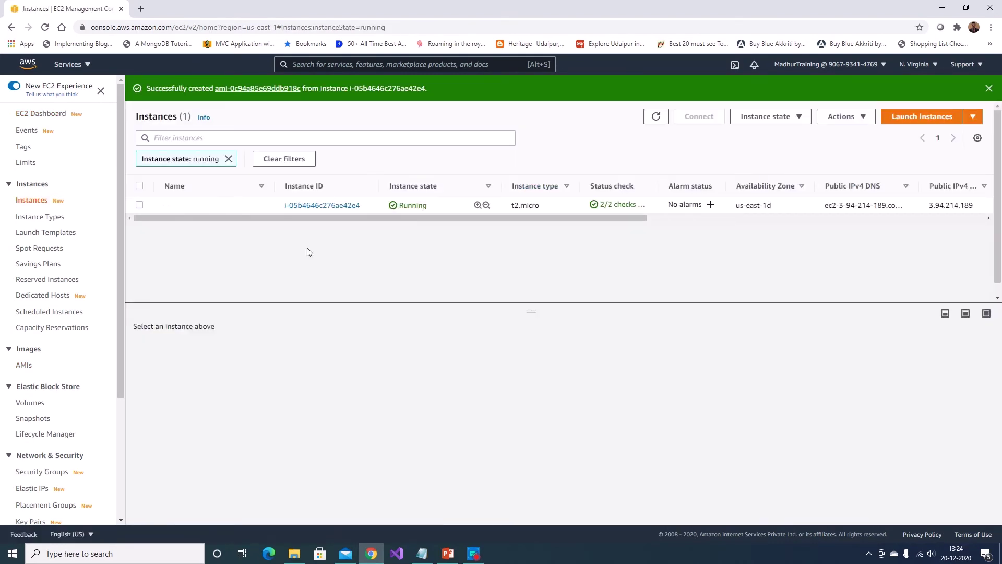
click(366, 206)
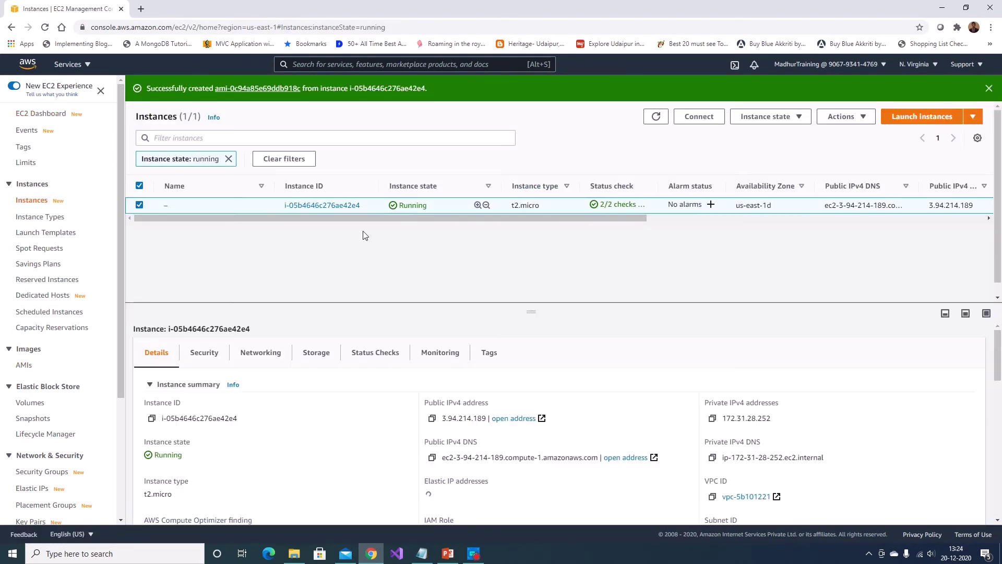
click(778, 117)
click(768, 193)
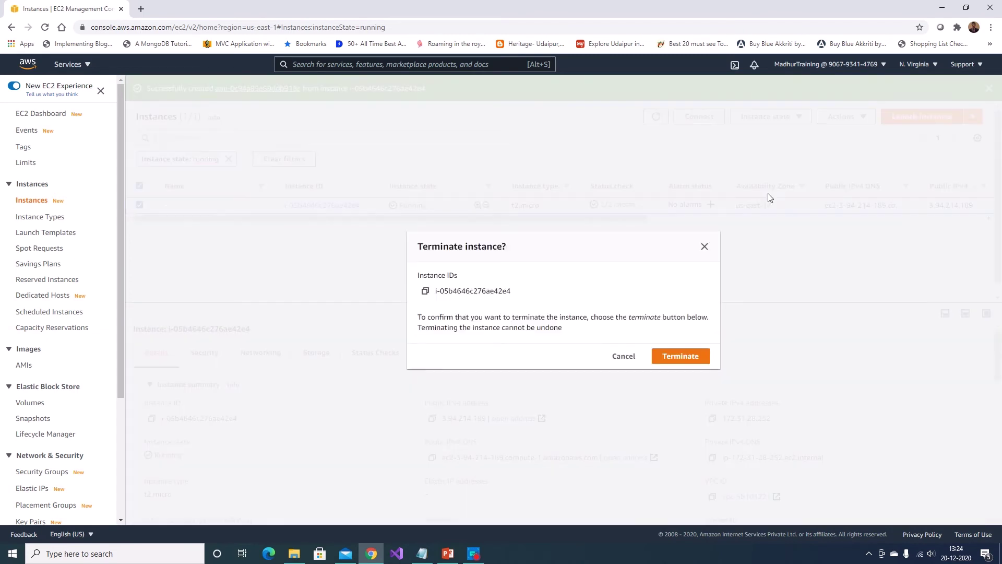
click(686, 359)
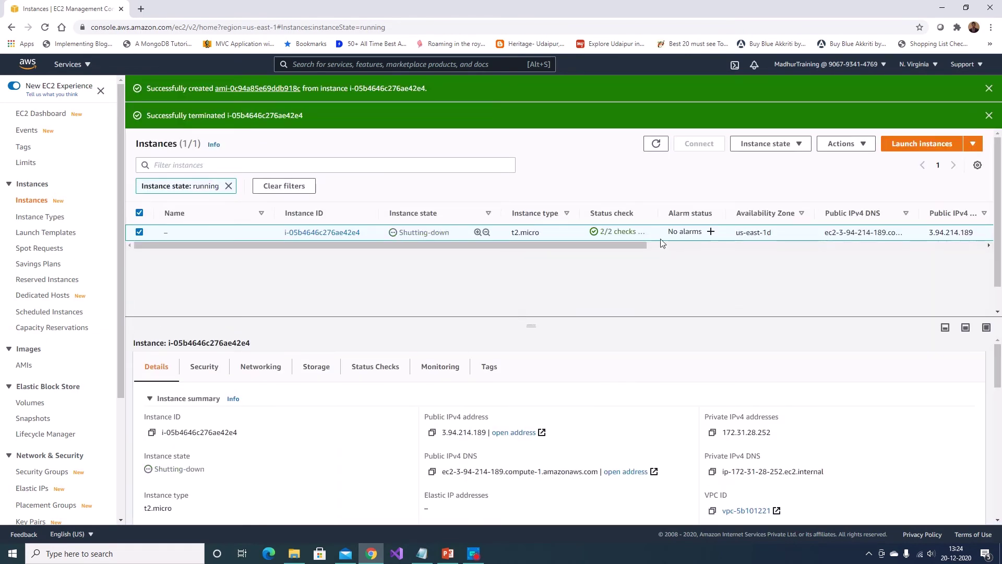
click(656, 144)
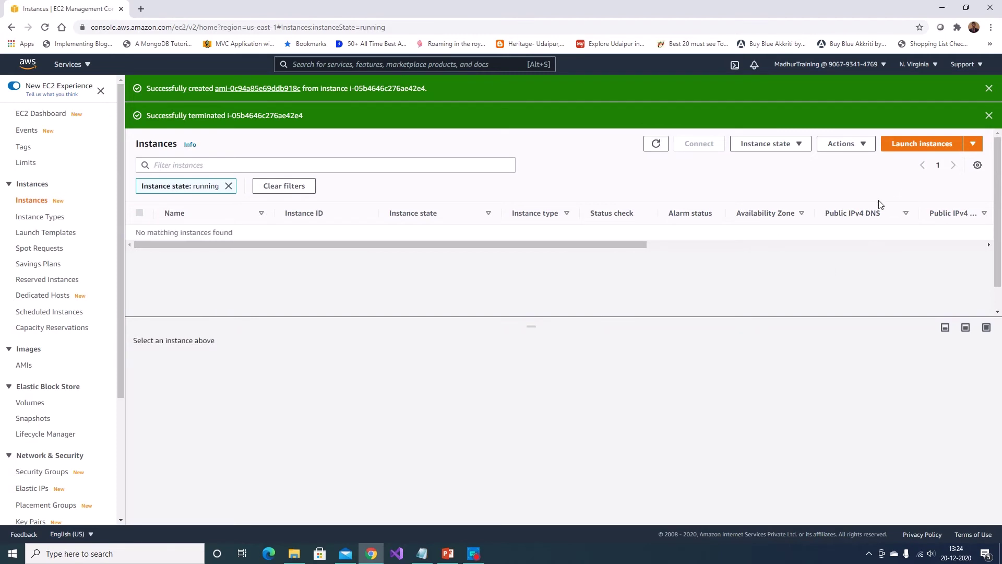
Step: Start launching a new instance with the self-owned AMI MyDotnetImage as its base image
click(908, 148)
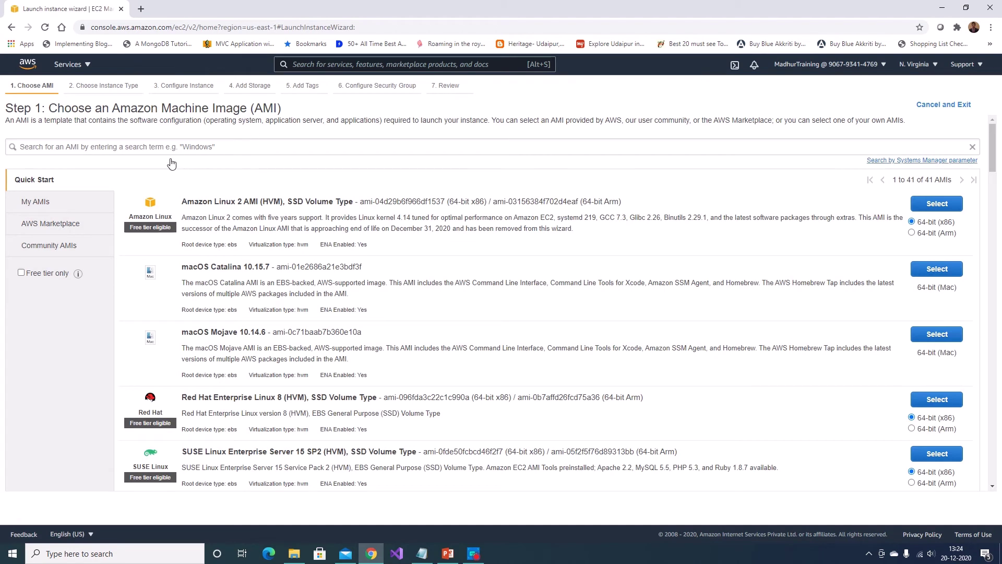
click(30, 202)
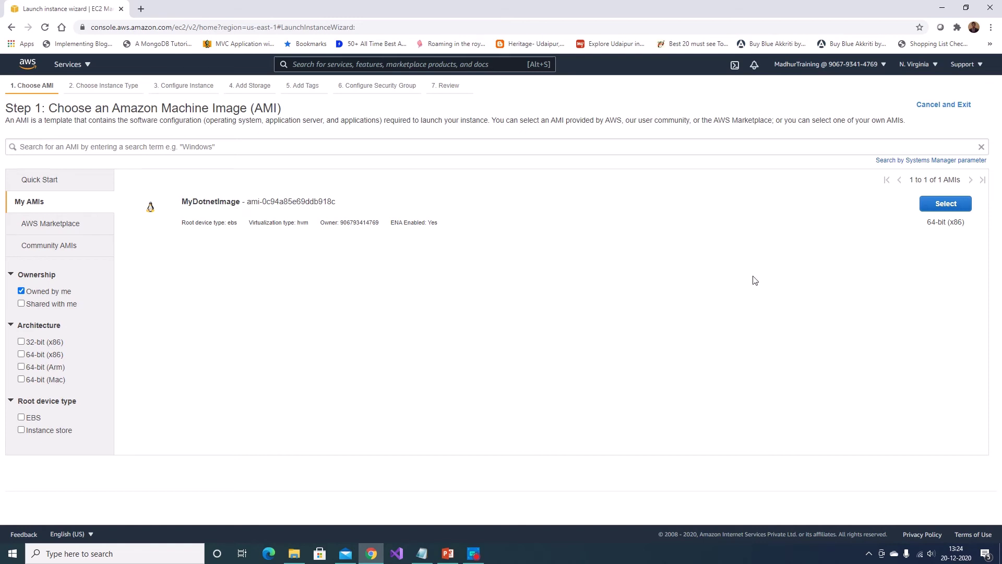
click(956, 208)
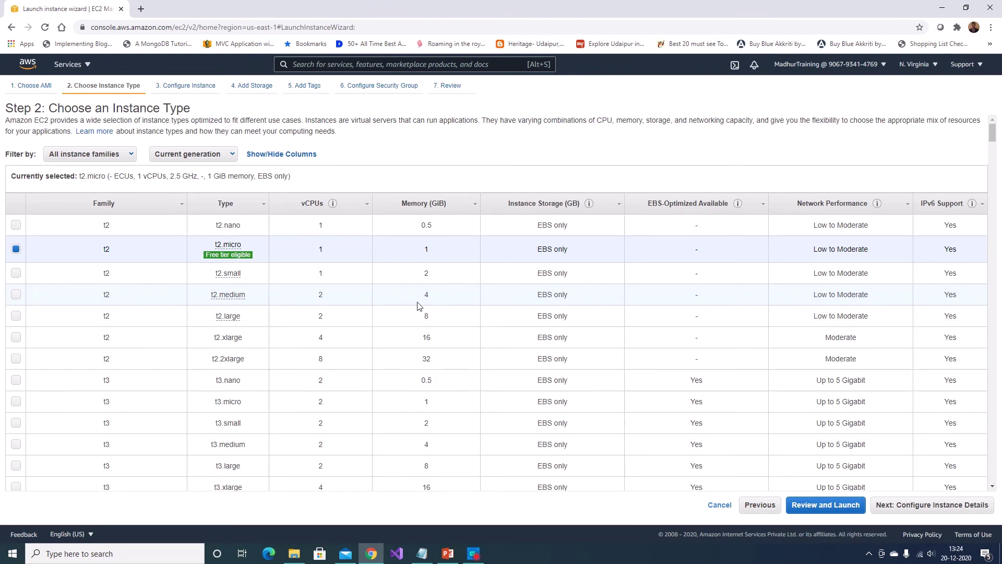
Step: Keep the t2.micro type, default instance details, storage and no tags, and proceed to review with new security group launch-wizard-2 allowing SSH
click(912, 510)
click(963, 506)
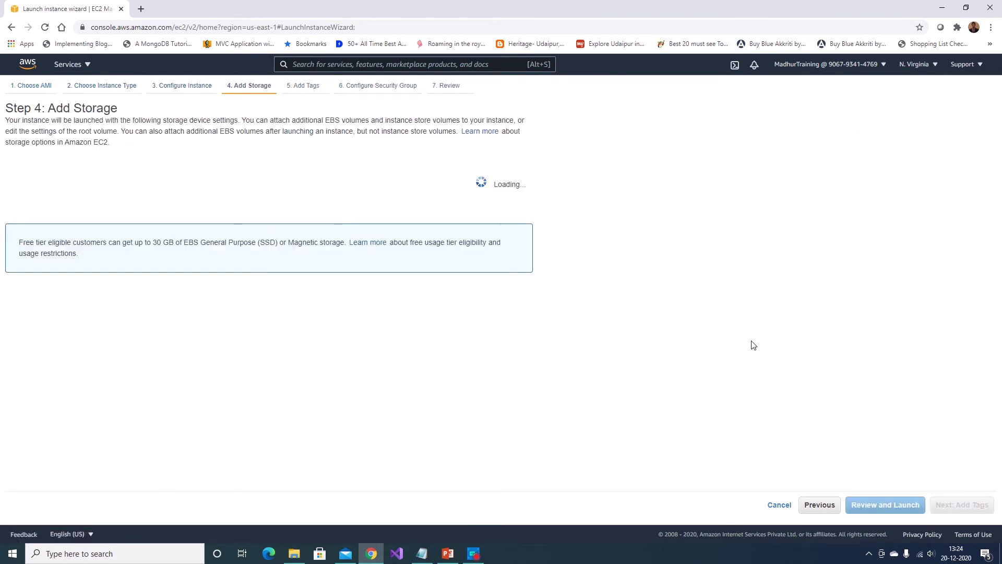
click(961, 509)
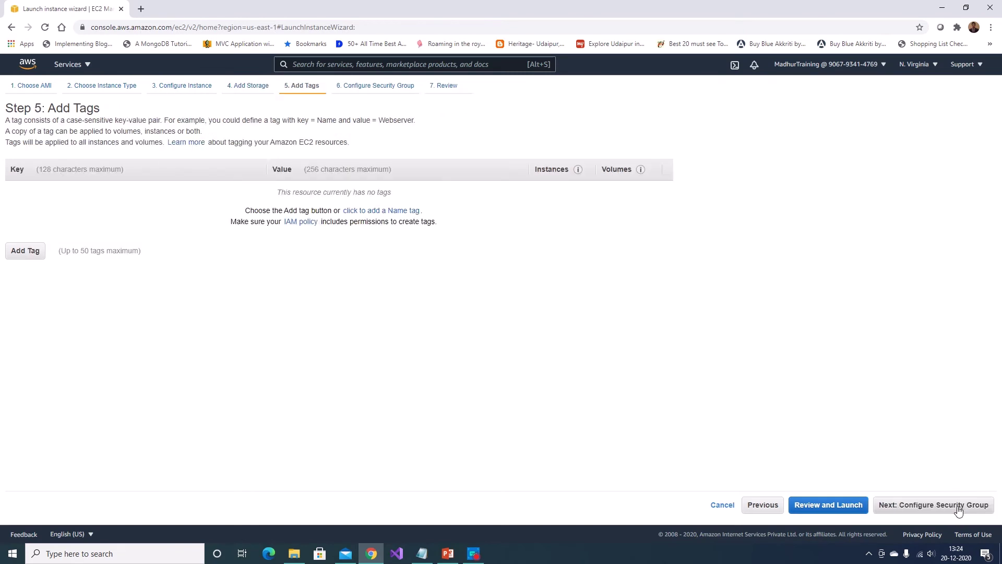
click(945, 510)
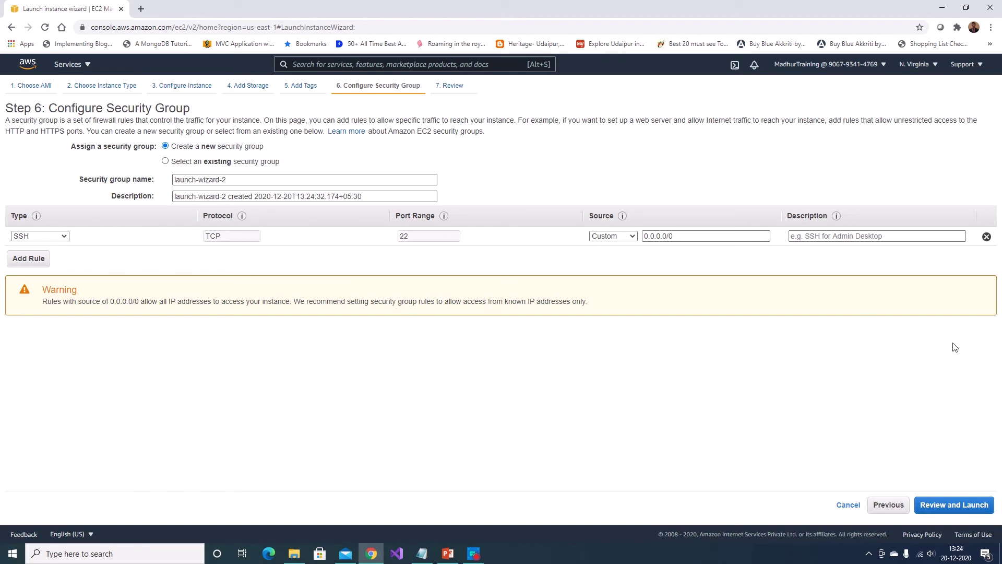
click(954, 505)
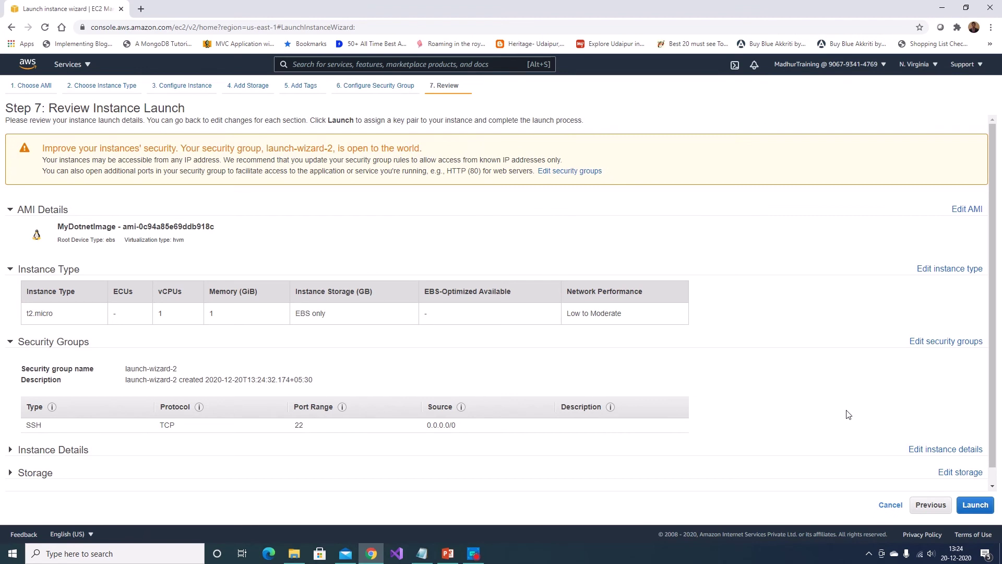
Step: Launch the instance with the existing key pair MyTrainingKeyPair, acknowledging access to its private key, and show it in the refreshed instance list
scroll(711, 289, down, 1)
click(975, 505)
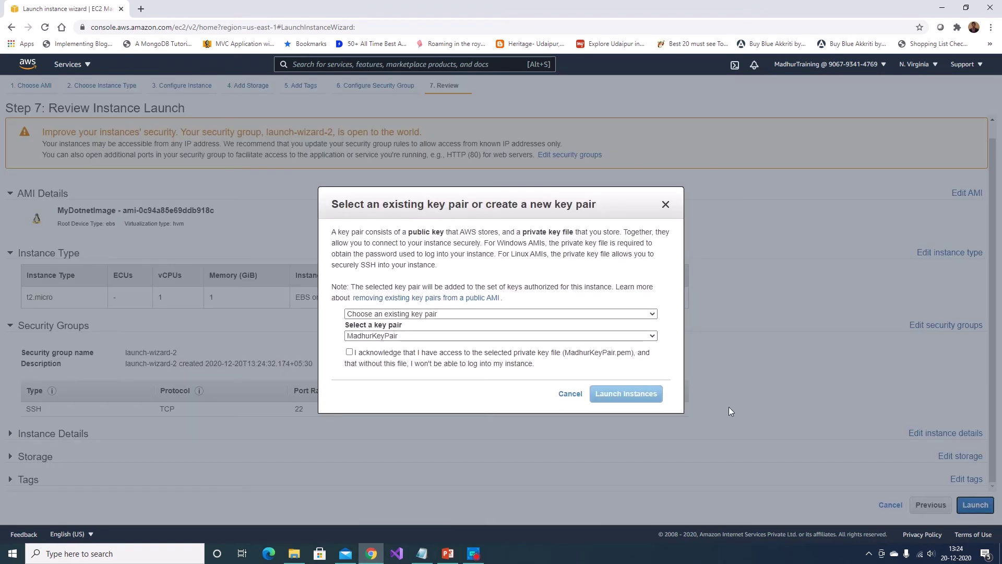
click(480, 336)
click(426, 360)
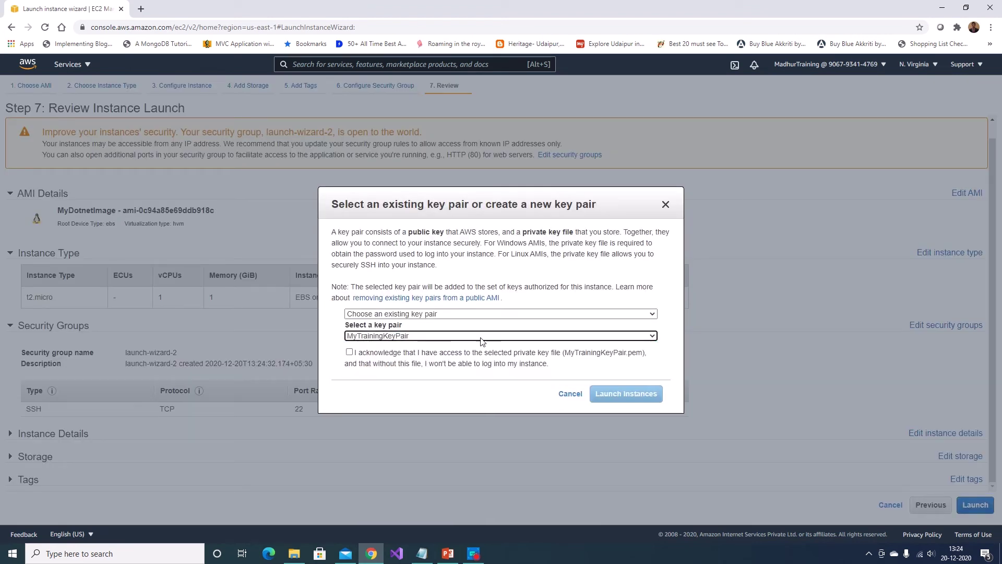
click(481, 356)
click(634, 393)
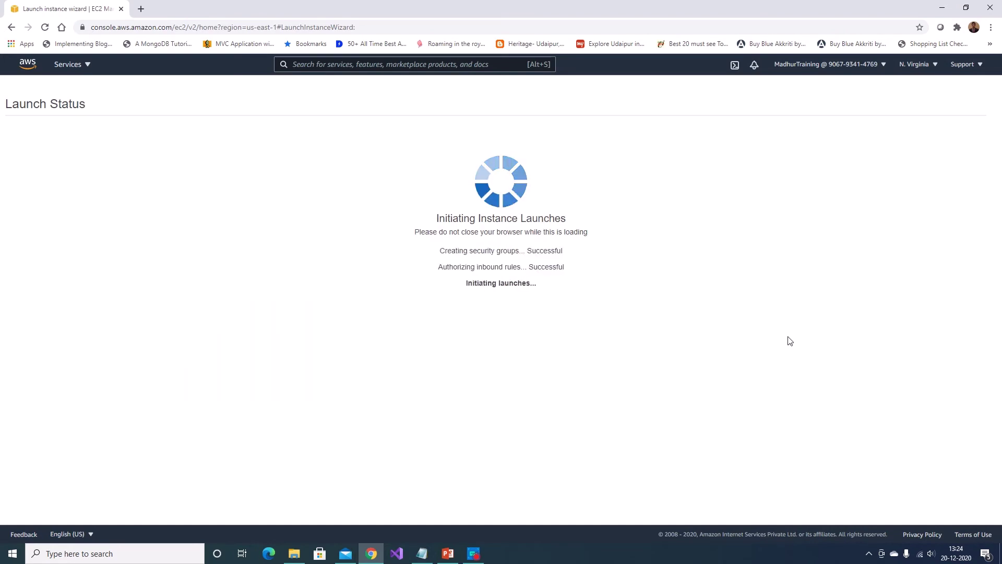
click(236, 162)
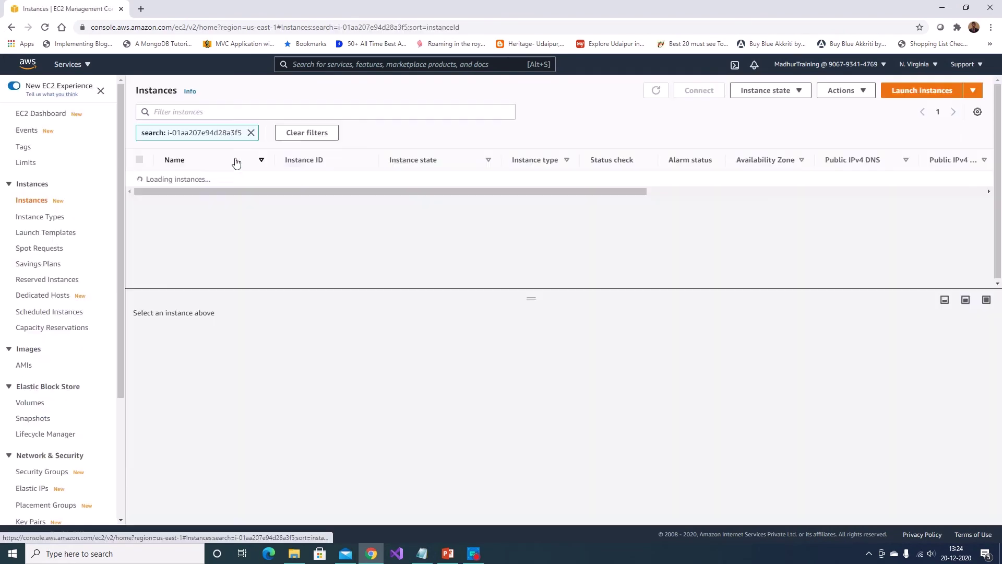
click(657, 92)
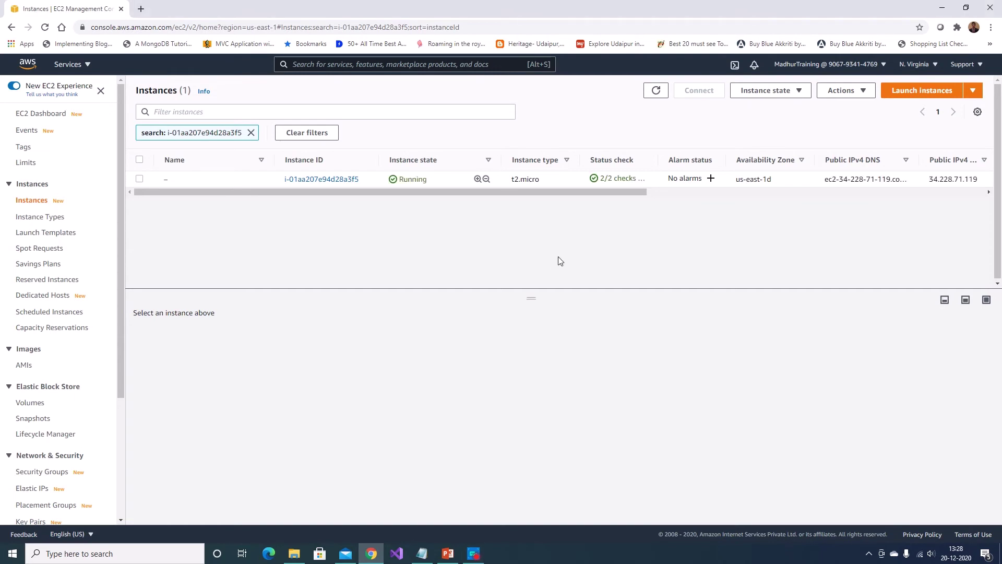
Step: Connect to the newly launched instance through EC2 Instance Connect with the user name ec2-user
click(609, 182)
click(699, 90)
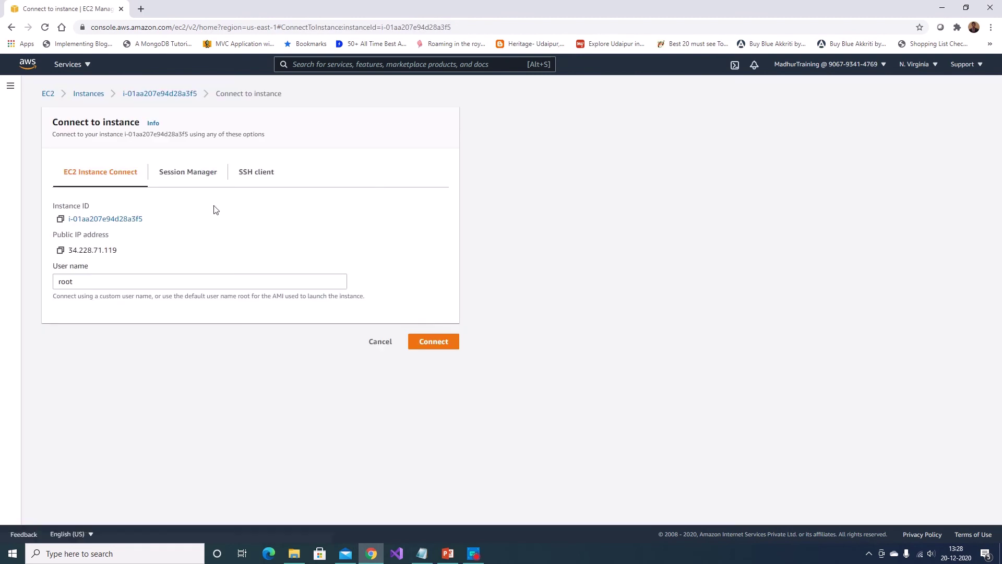
click(119, 284)
key(ctrl+a)
key(BackSpace)
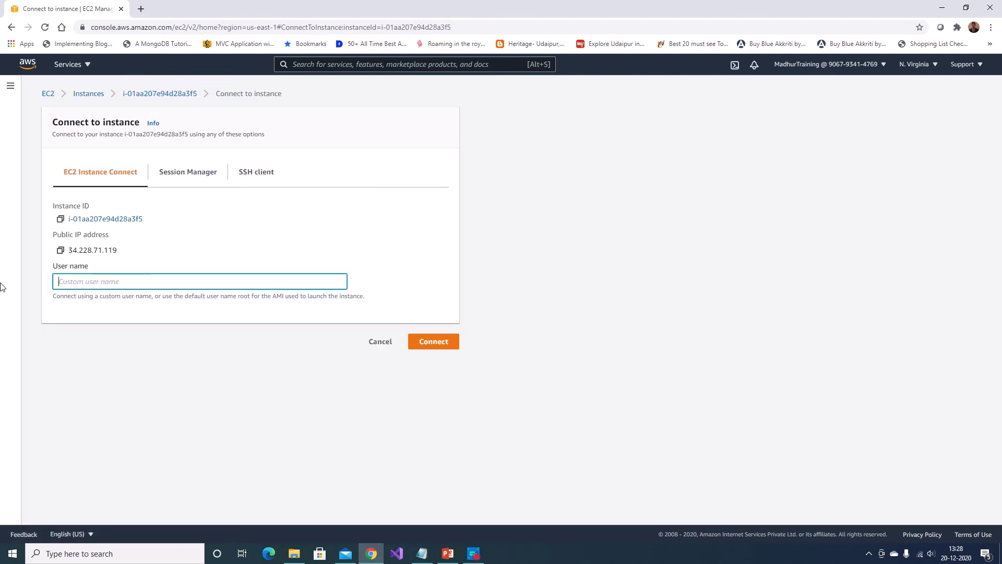
text(ec2-user)
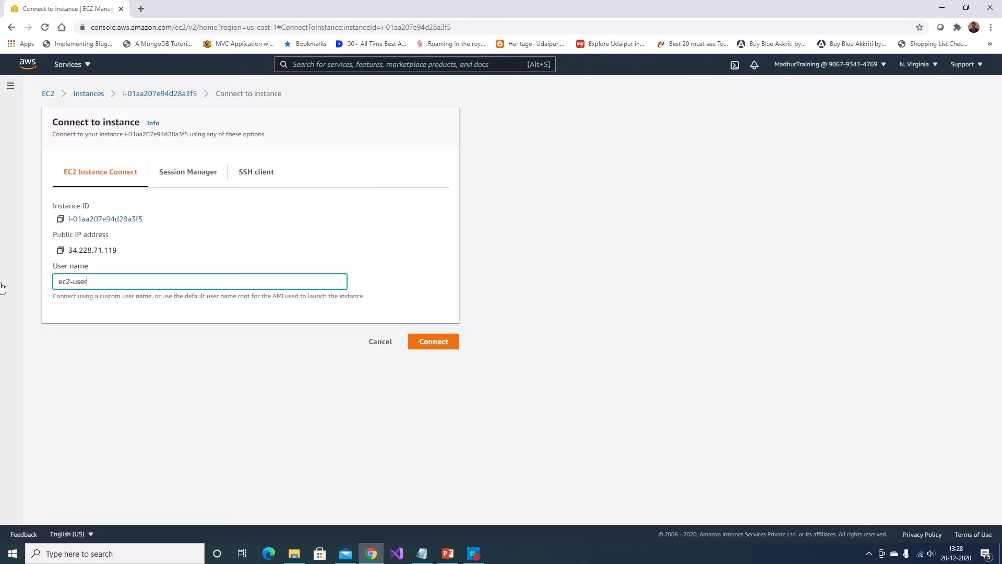
click(436, 340)
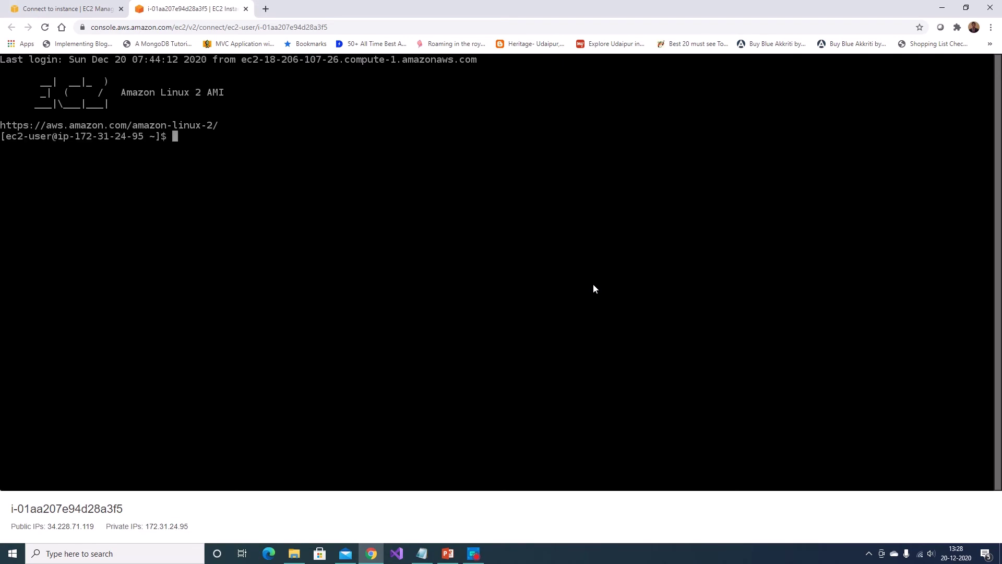
Step: Check the installed .NET version with dotnet --version and list the contents of the home directory
text(do)
key(BackSpace)
key(BackSpace)
text(dotnet --version)
key(Return)
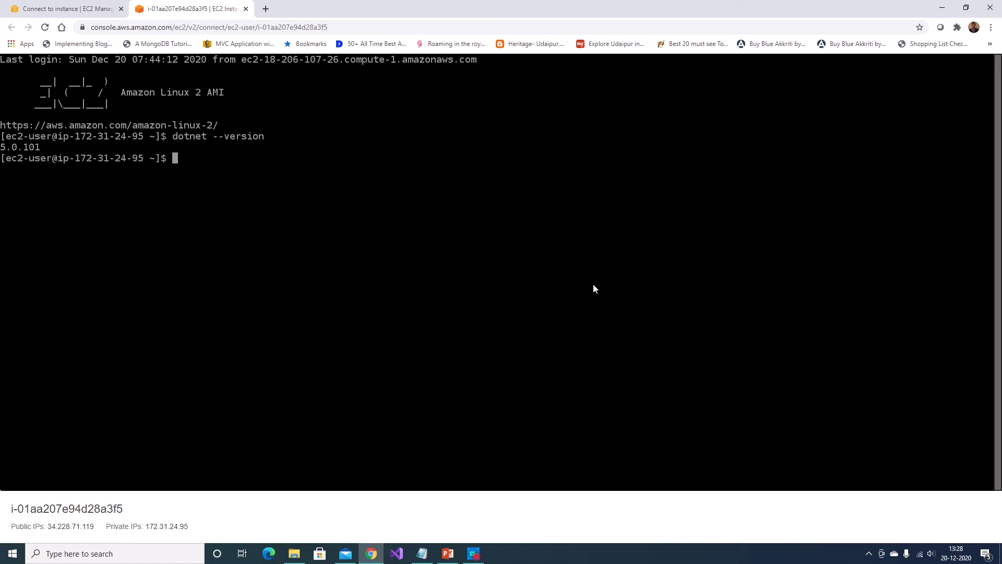
text(ls)
key(Return)
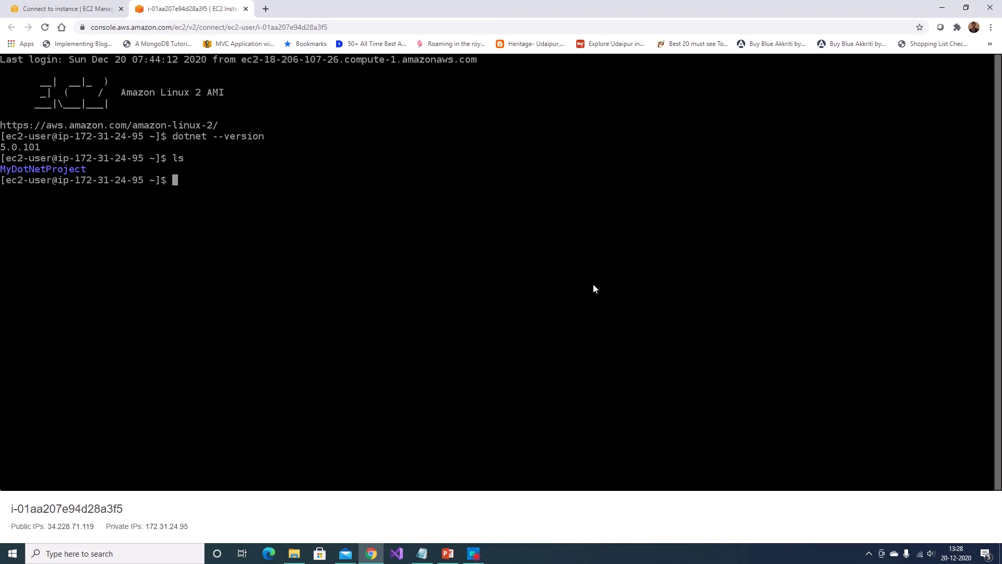
Step: List the files in the MyDotNetProject directory and display the contents of MySampleFile.txt with cat
text(cd MyDotNetProject)
key(Return)
text(ls)
key(Return)
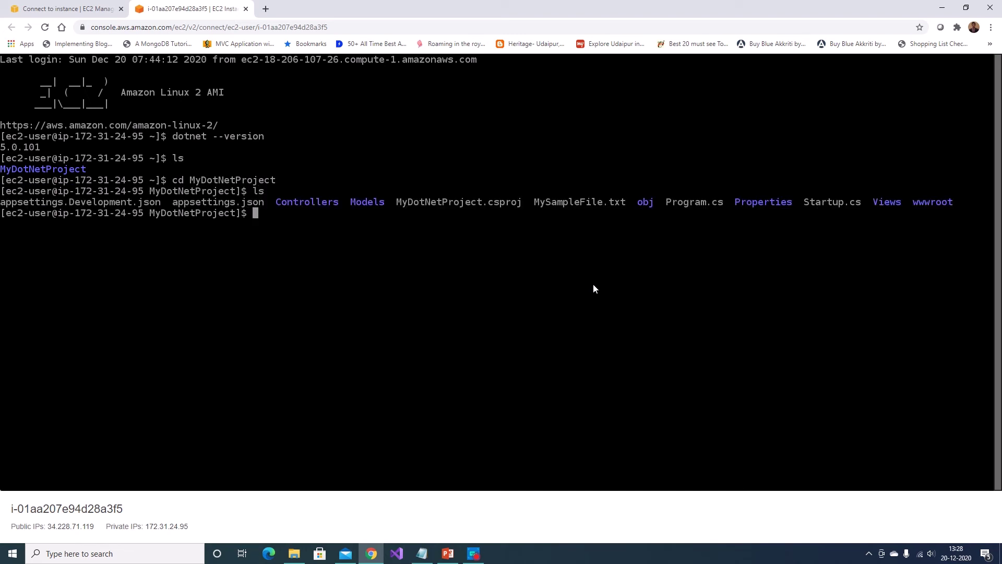
drag(536, 202, 631, 202)
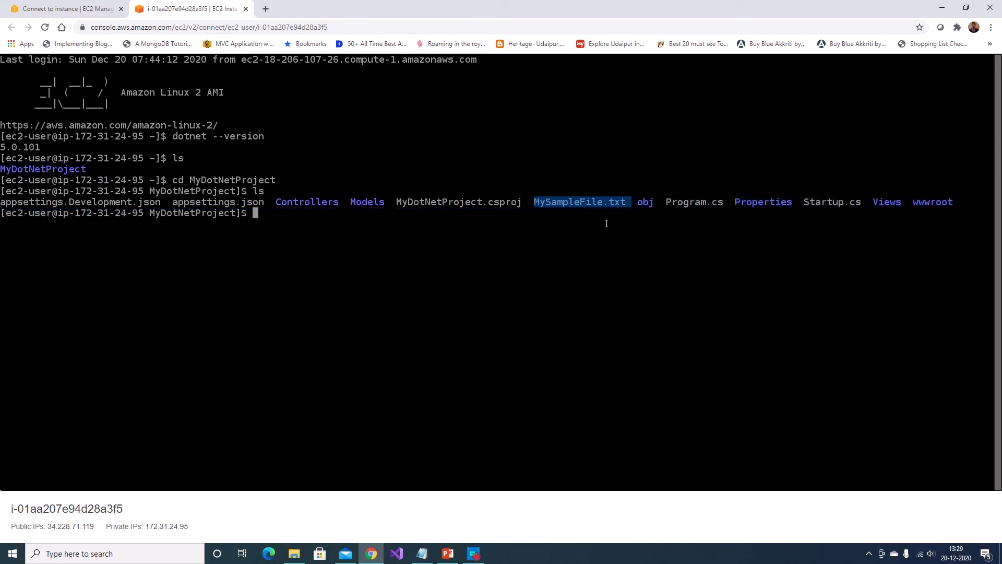
text(cat MySampleFile.tx)
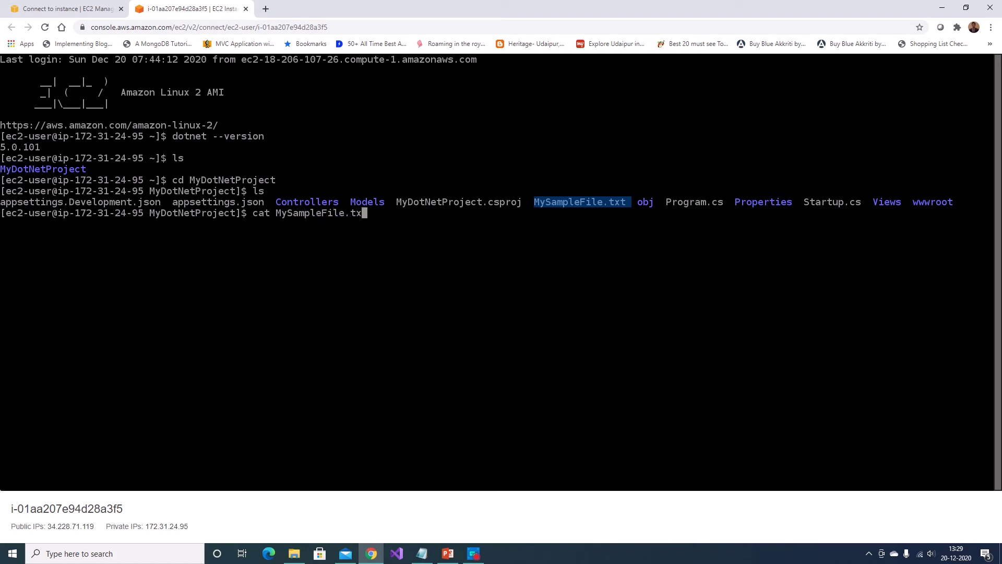
text(t)
key(Return)
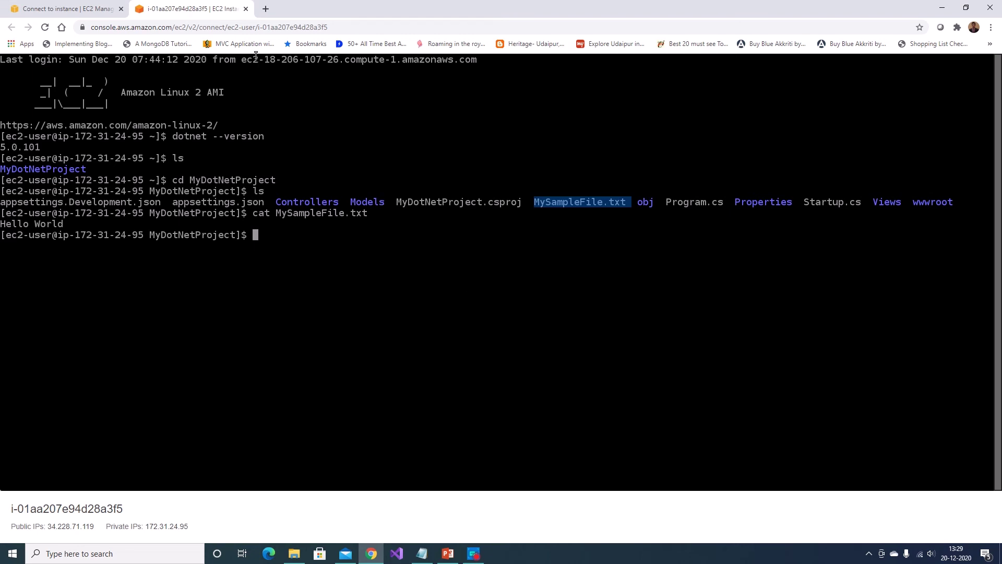
Step: Close the terminal session and terminate the running instance from the unfiltered instance list
click(246, 9)
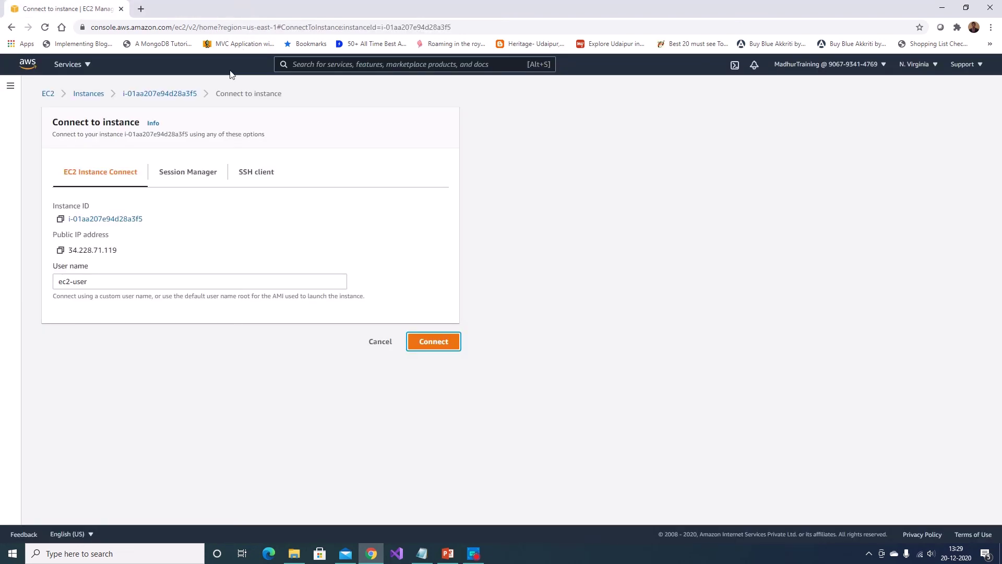
click(92, 94)
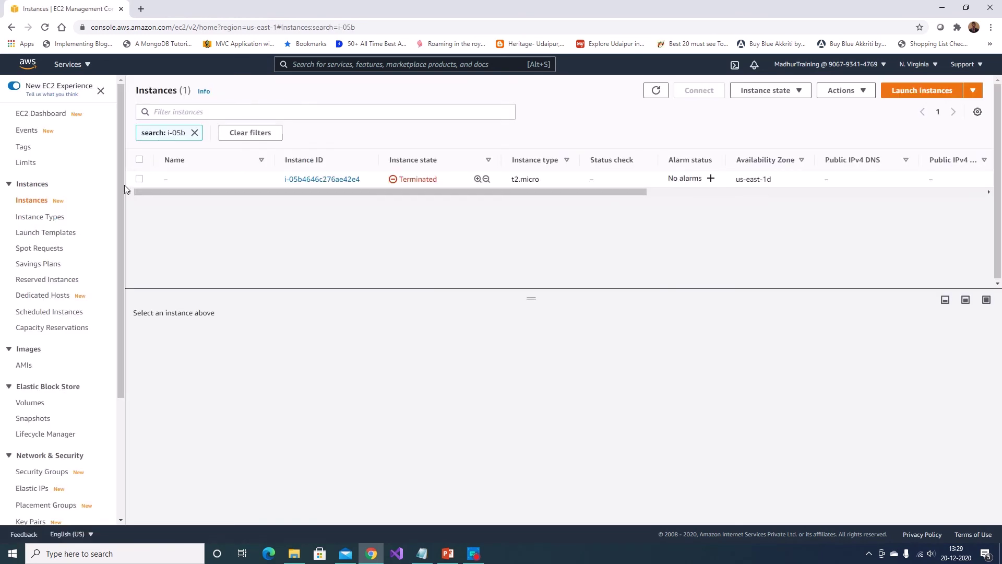
click(195, 132)
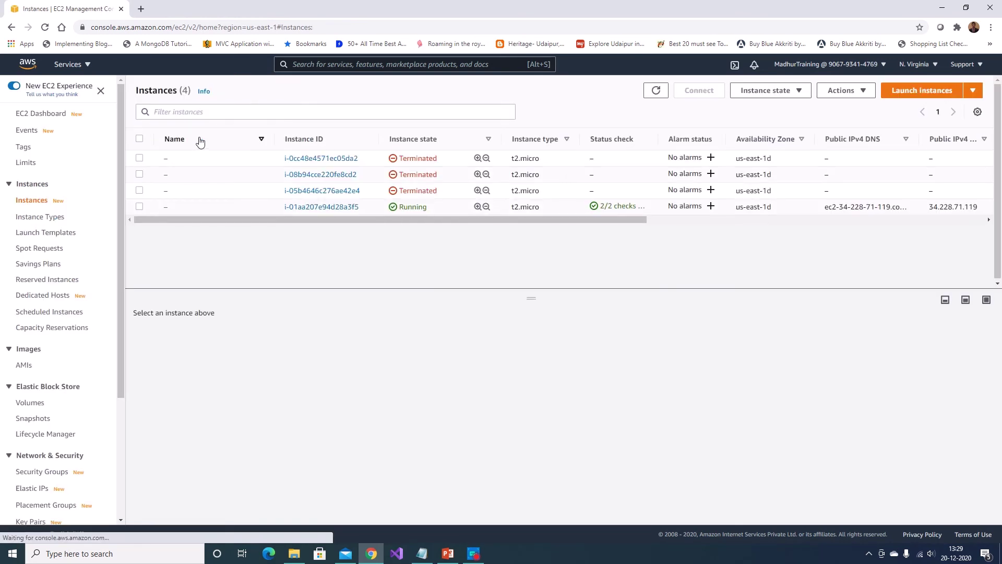
click(139, 207)
click(765, 90)
click(757, 172)
click(686, 356)
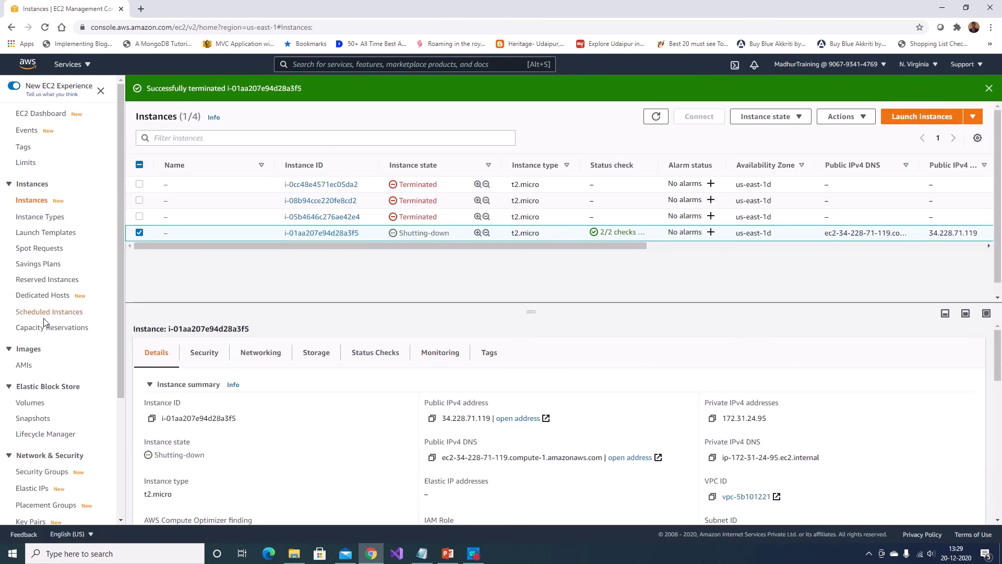
Step: Examine the Copy AMI settings and destination regions for MyDotnetImage, and close them without copying
click(23, 365)
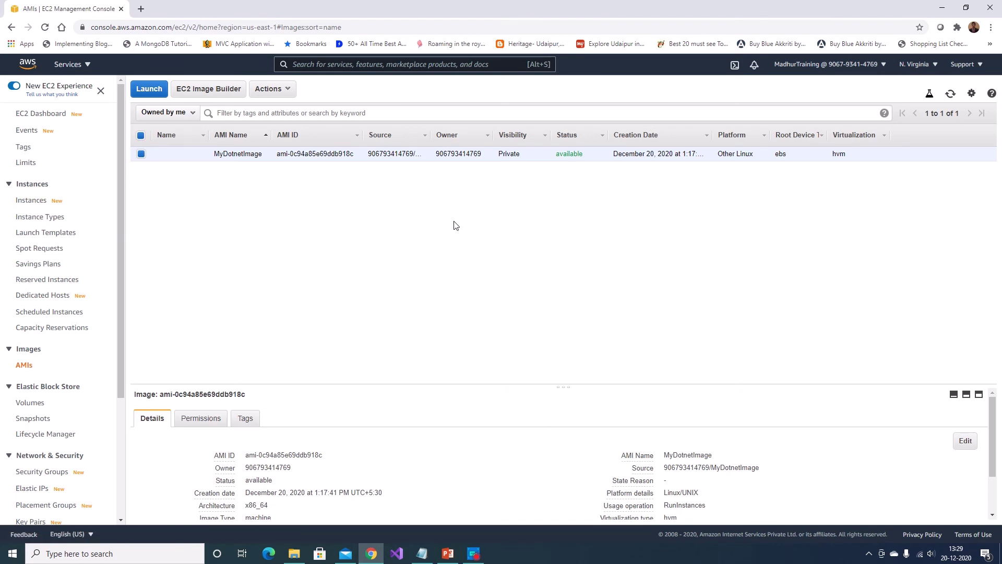
click(285, 89)
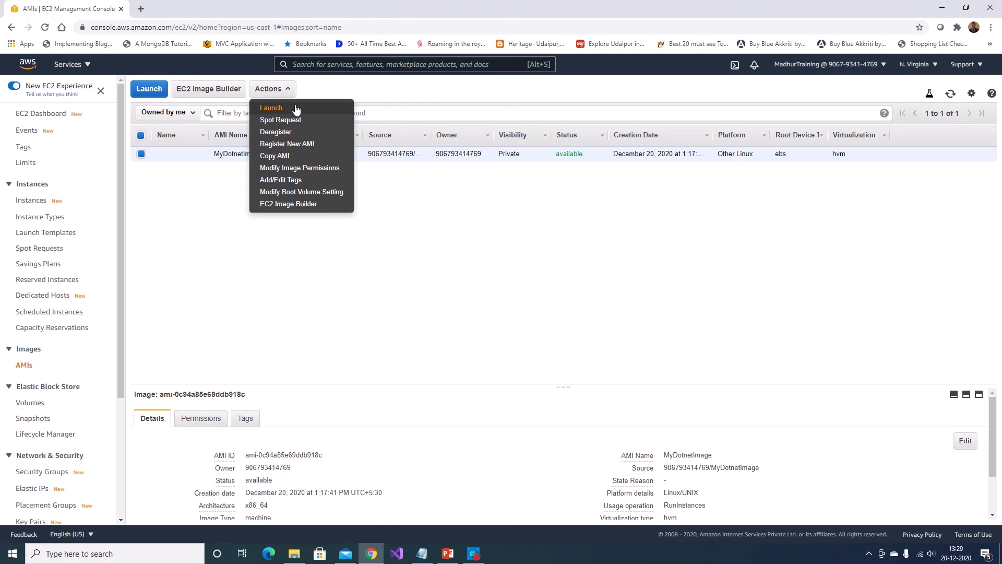
click(297, 156)
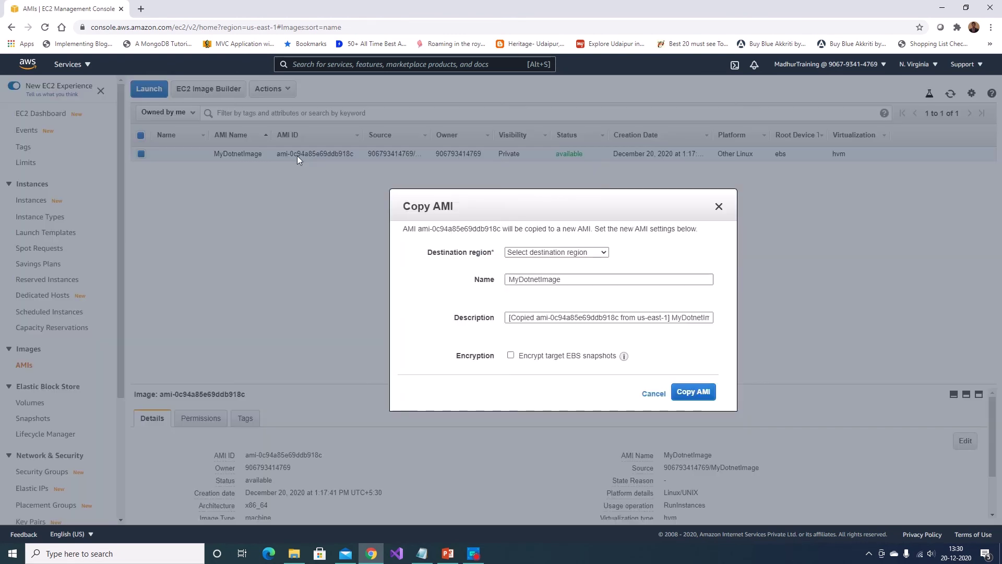
click(543, 252)
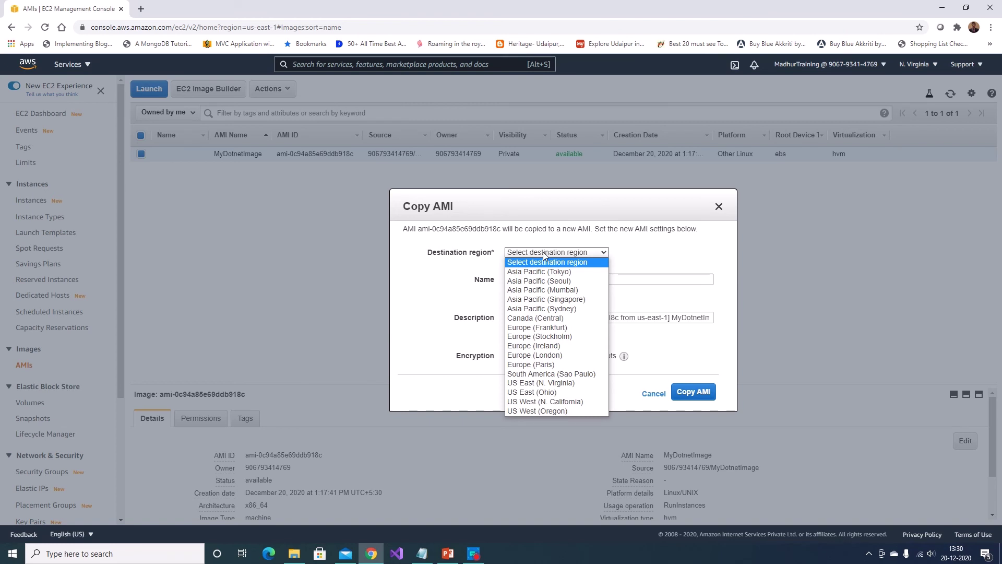
click(550, 252)
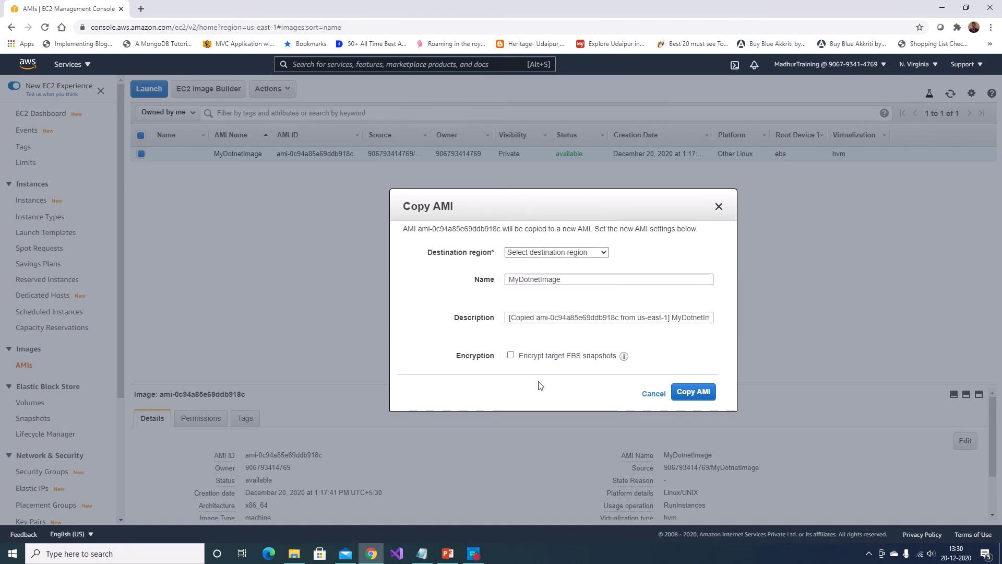
click(719, 206)
Step: Examine the Public and Private permission options and the account-sharing field for MyDotnetImage, closing them without saving
click(263, 92)
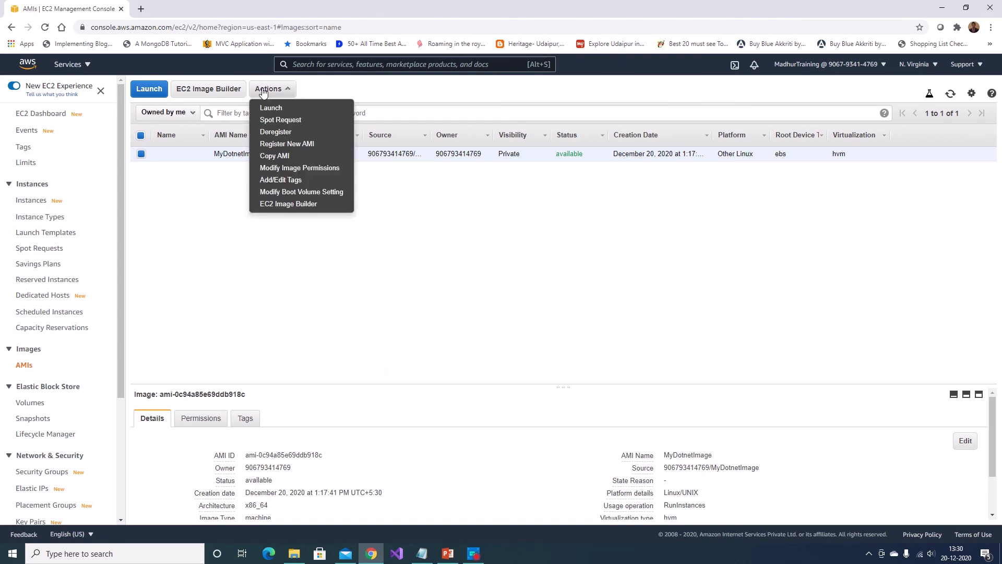
click(292, 168)
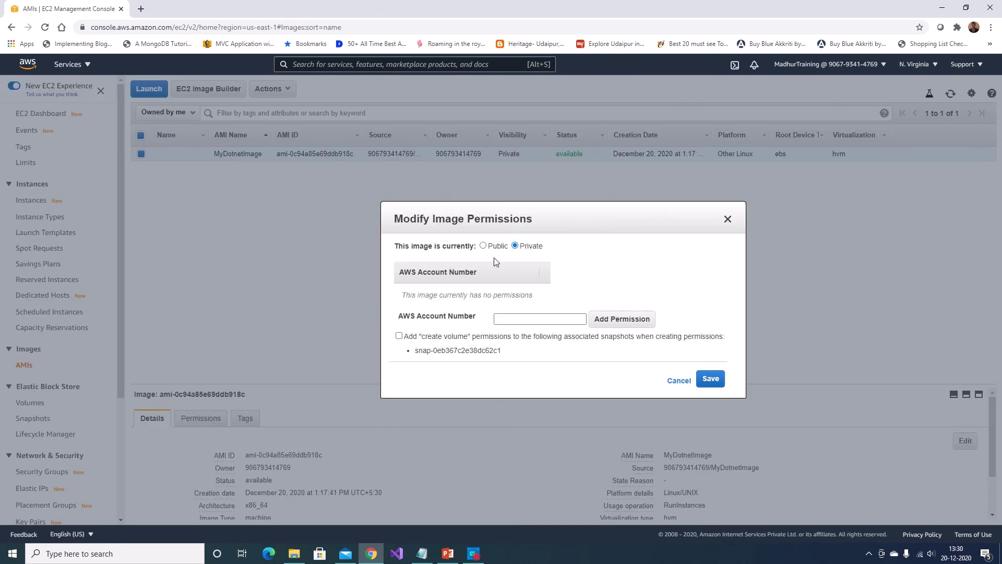
click(483, 245)
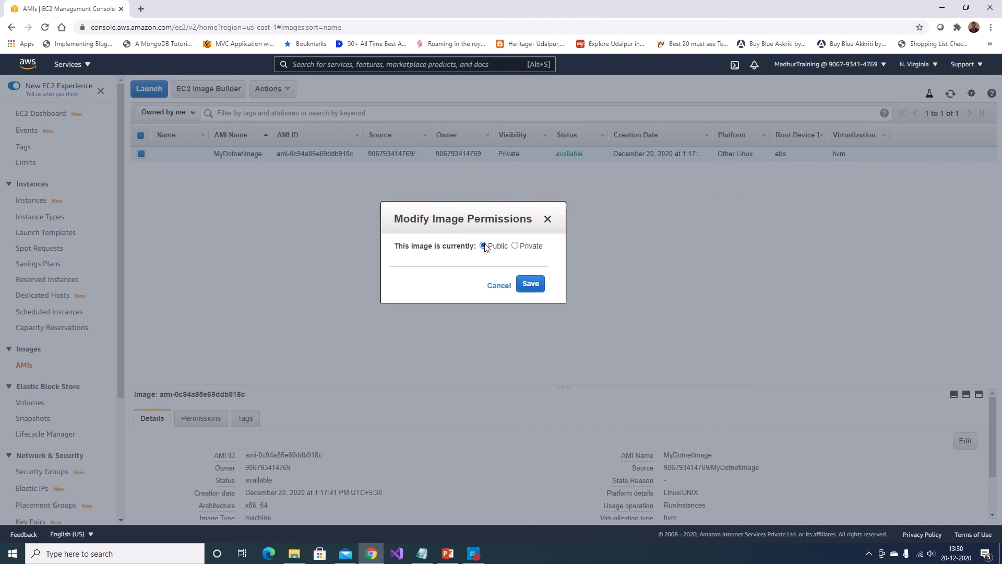
click(515, 246)
click(497, 320)
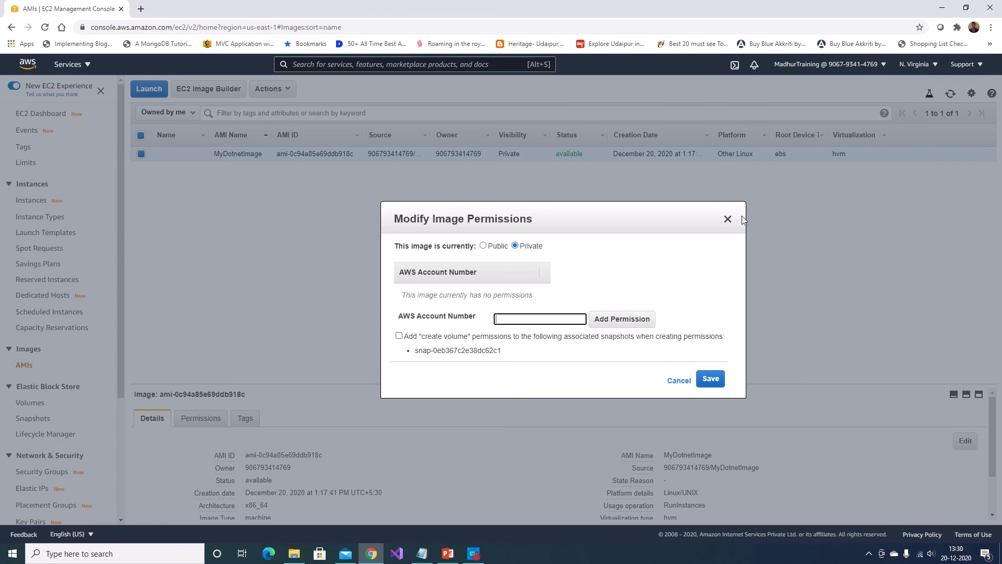
click(727, 219)
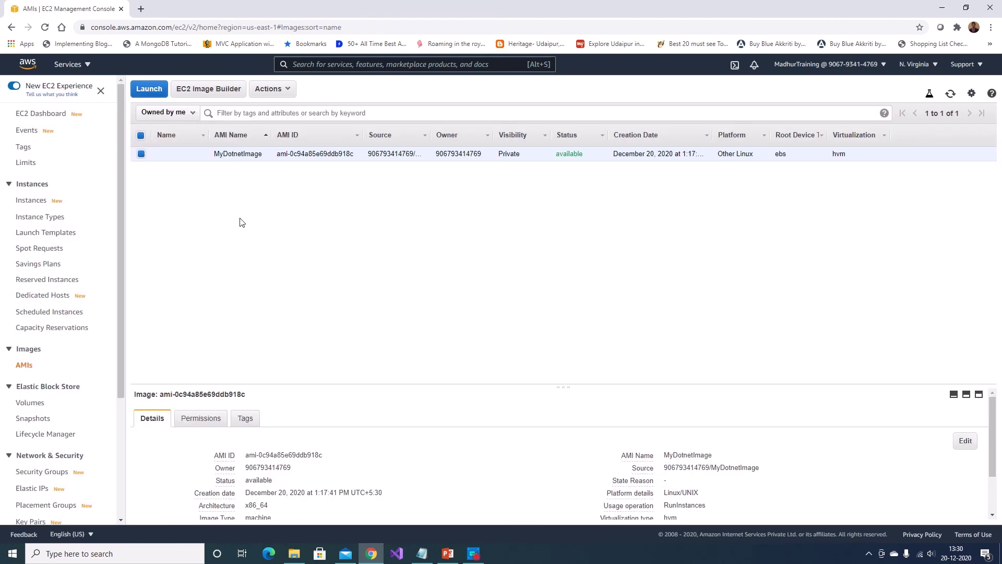
Step: Examine the settings for creating an image from the 8 GiB EBS snapshot, and close them without creating one
click(38, 419)
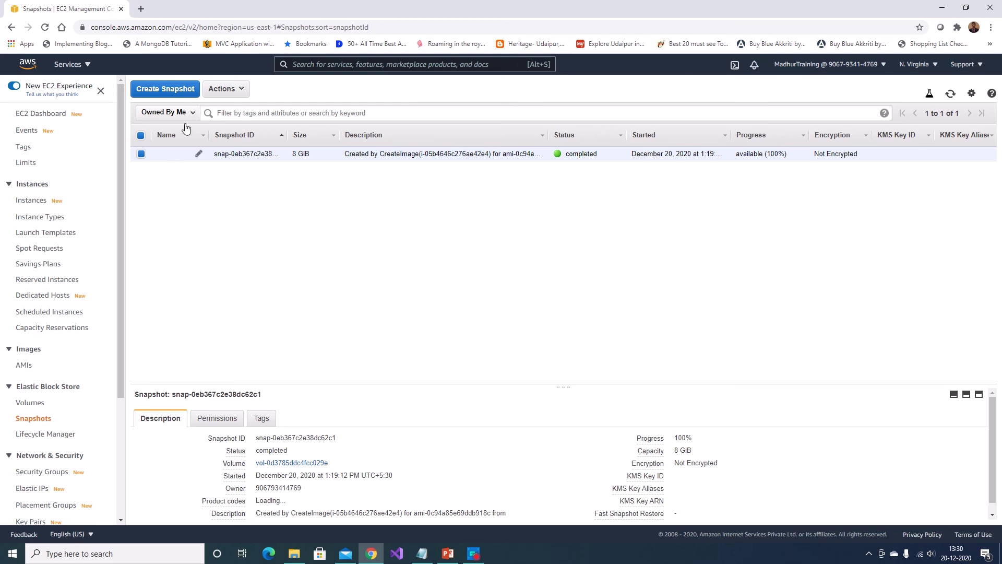
click(234, 89)
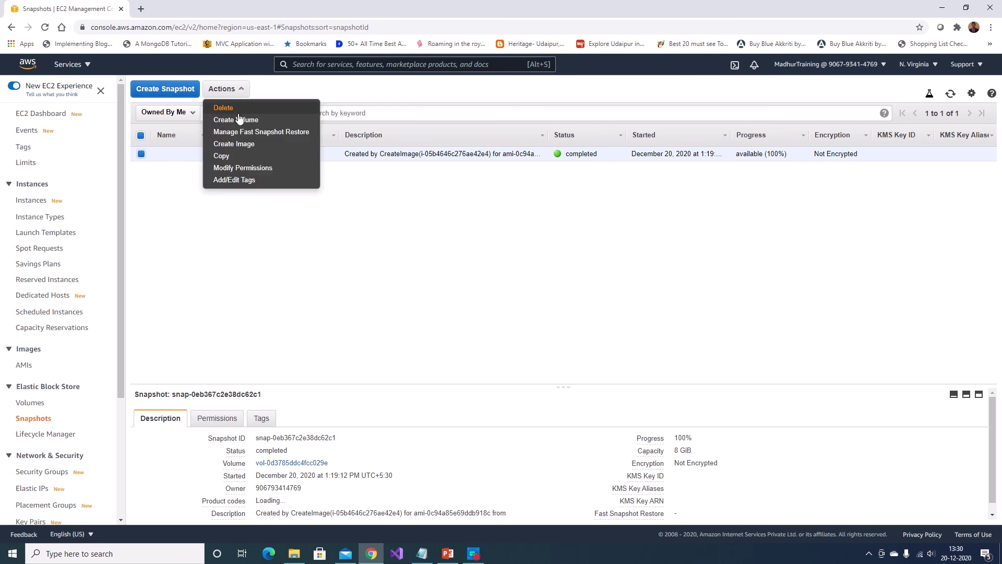
click(233, 144)
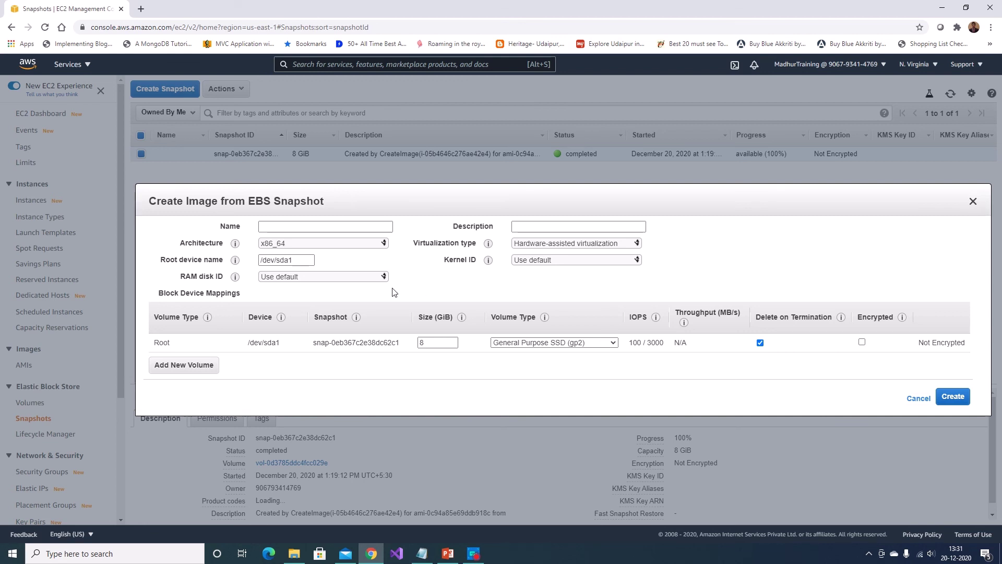
click(973, 201)
Step: Try to delete the EBS snapshot behind MyDotnetImage, highlight the AMI ID in the response, and close the deletion dialog
click(224, 87)
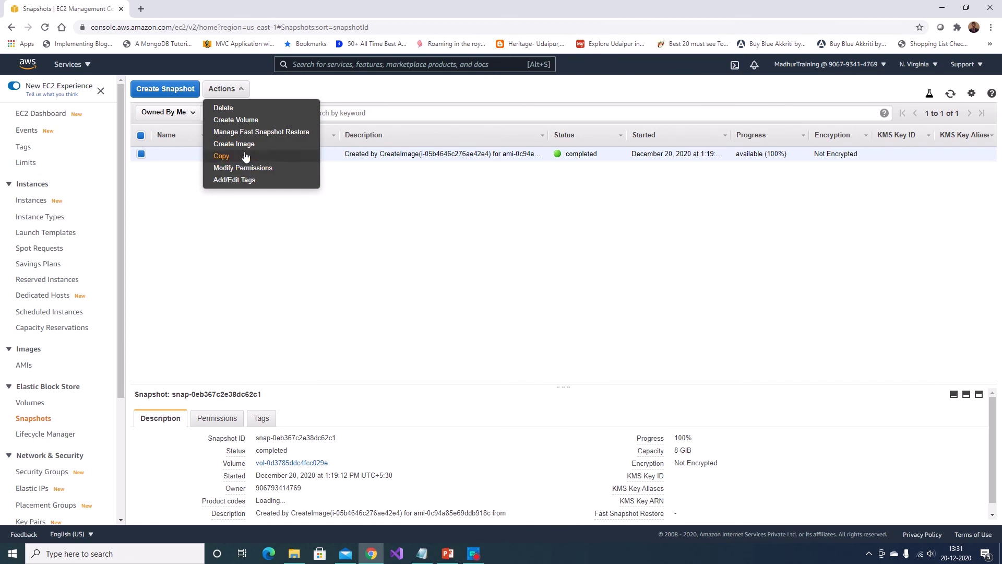
click(230, 108)
click(624, 340)
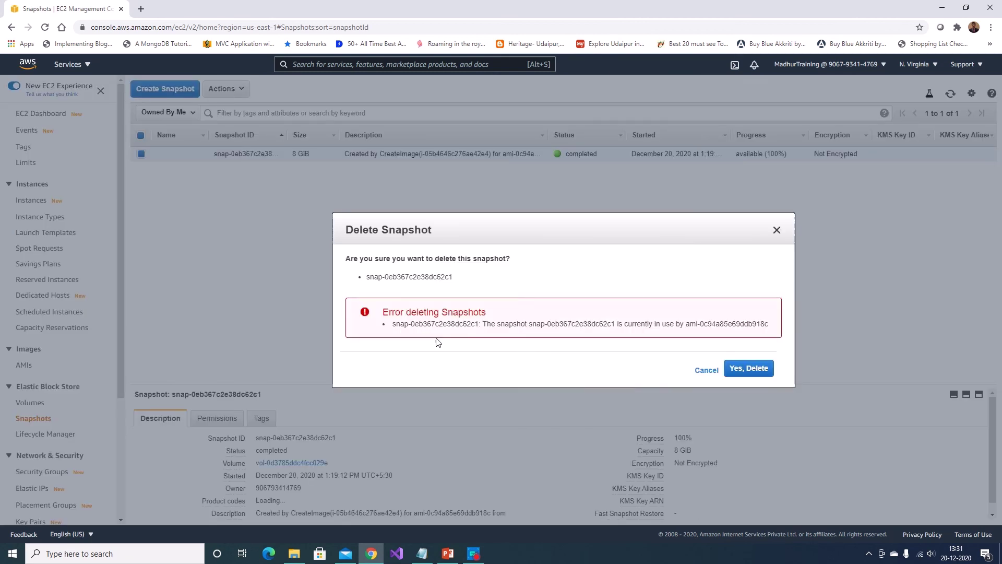
drag(697, 324, 779, 327)
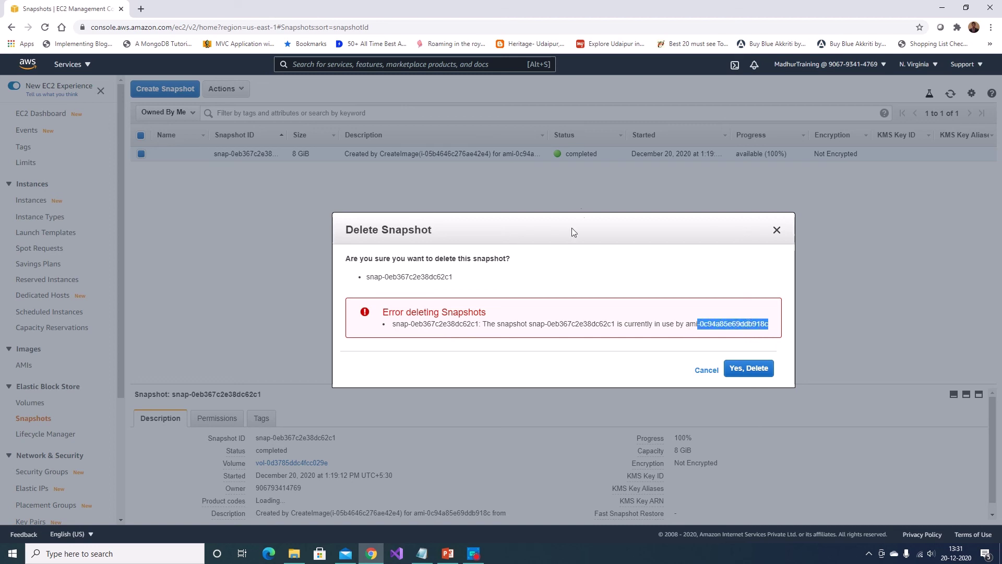
click(776, 230)
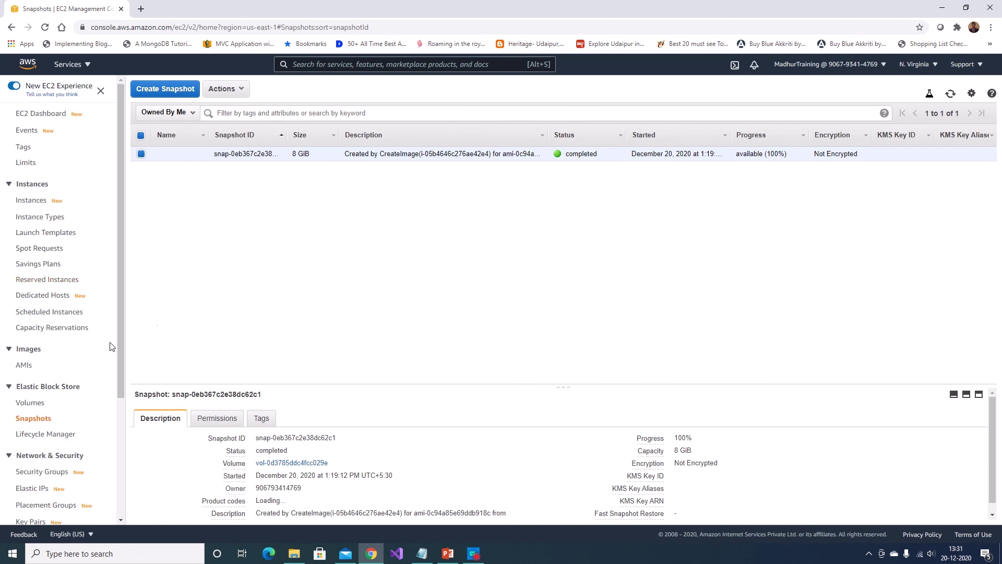
Step: Deregister the MyDotnetImage AMI from the list of owned images
click(24, 365)
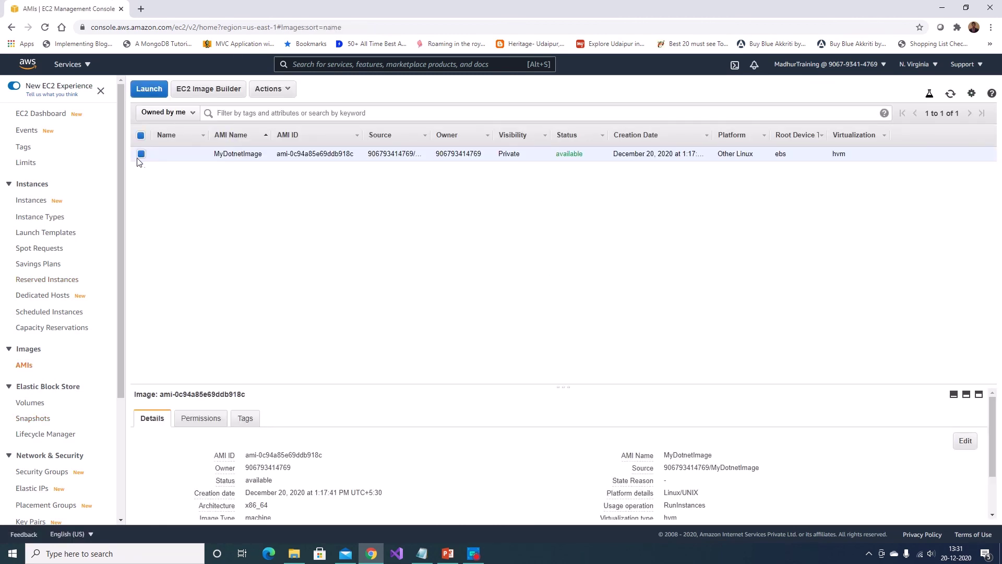
click(263, 92)
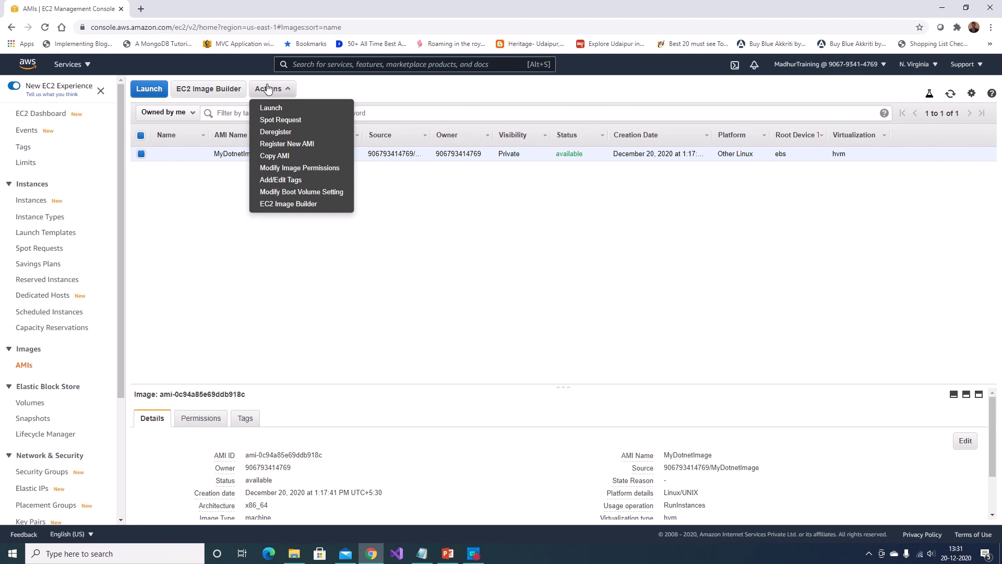
click(285, 132)
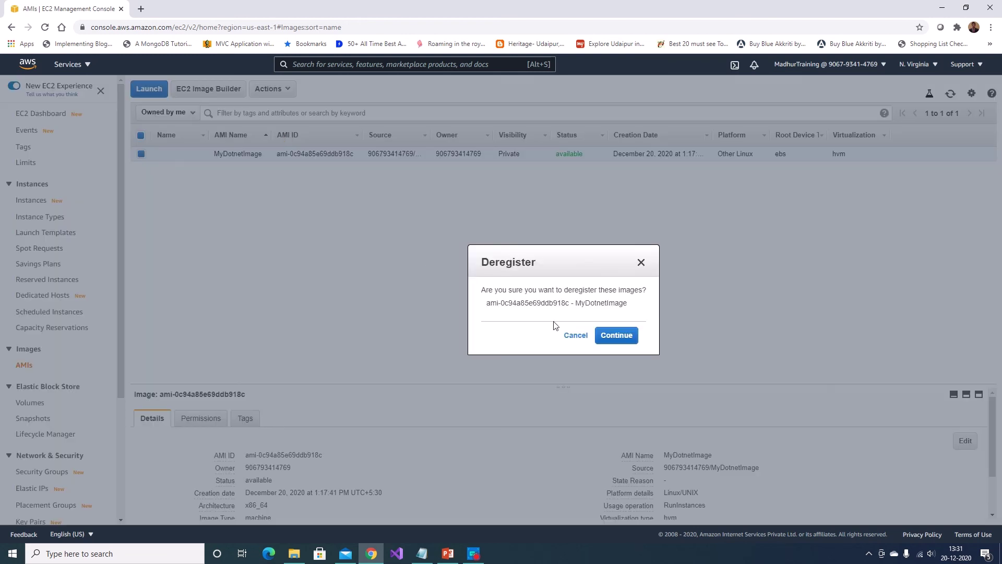
click(631, 338)
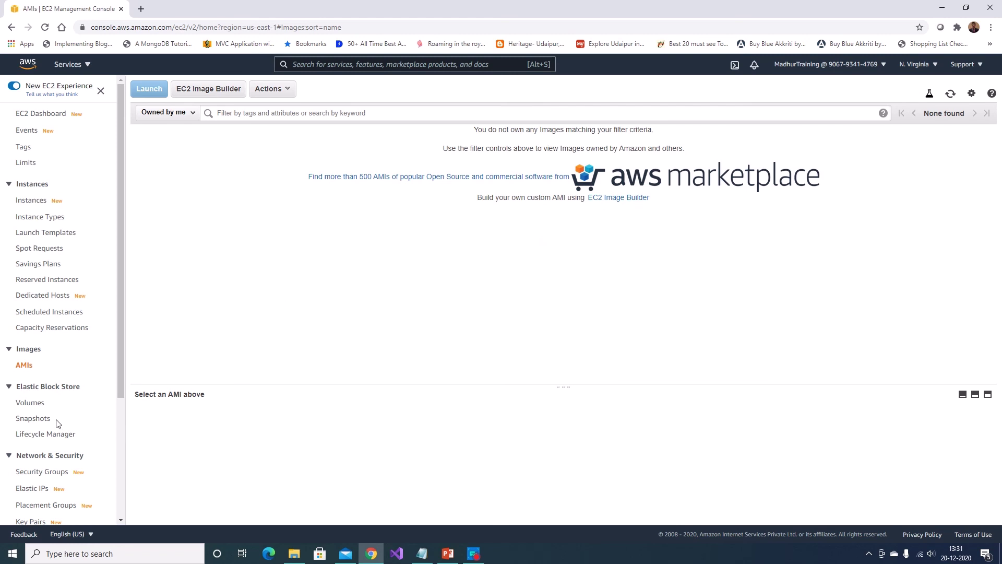
Step: Delete the 8 GiB EBS snapshot that was created for the deregistered MyDotnetImage AMI
click(37, 418)
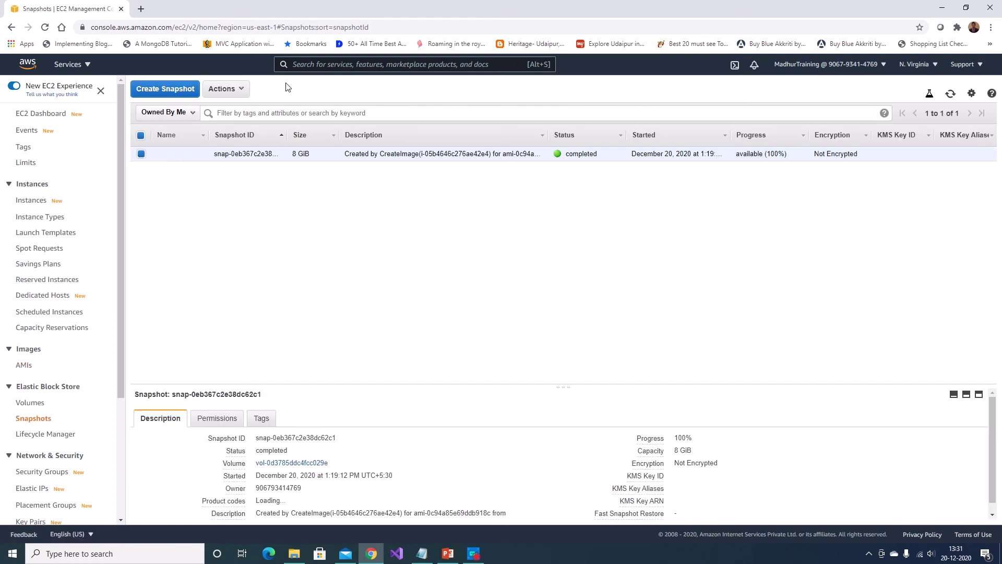
click(248, 91)
click(248, 108)
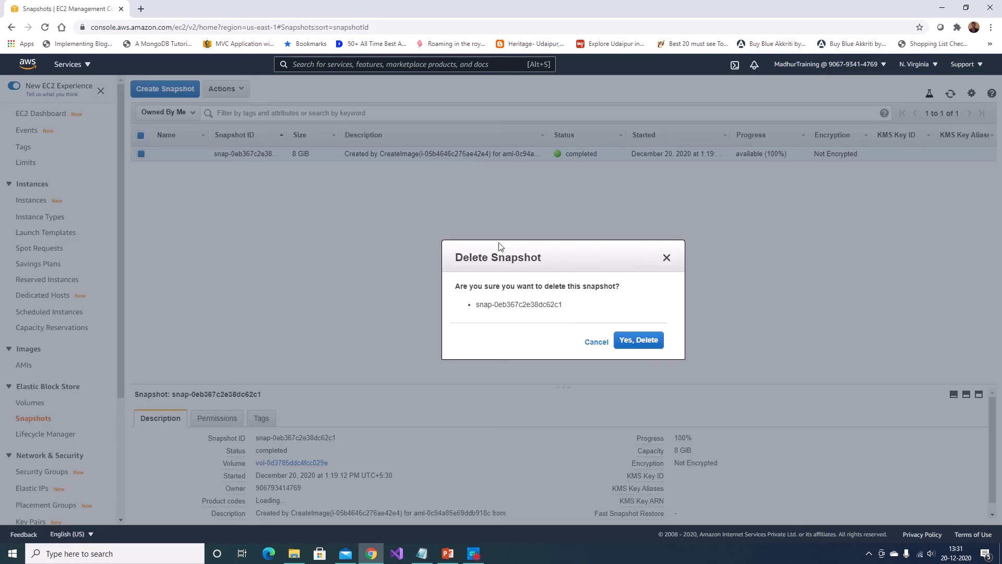
click(642, 341)
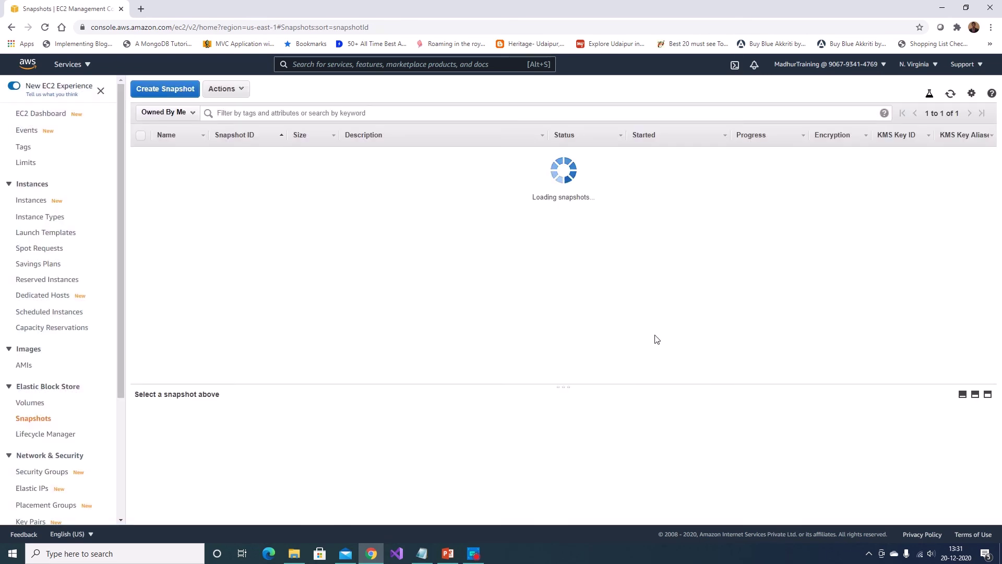